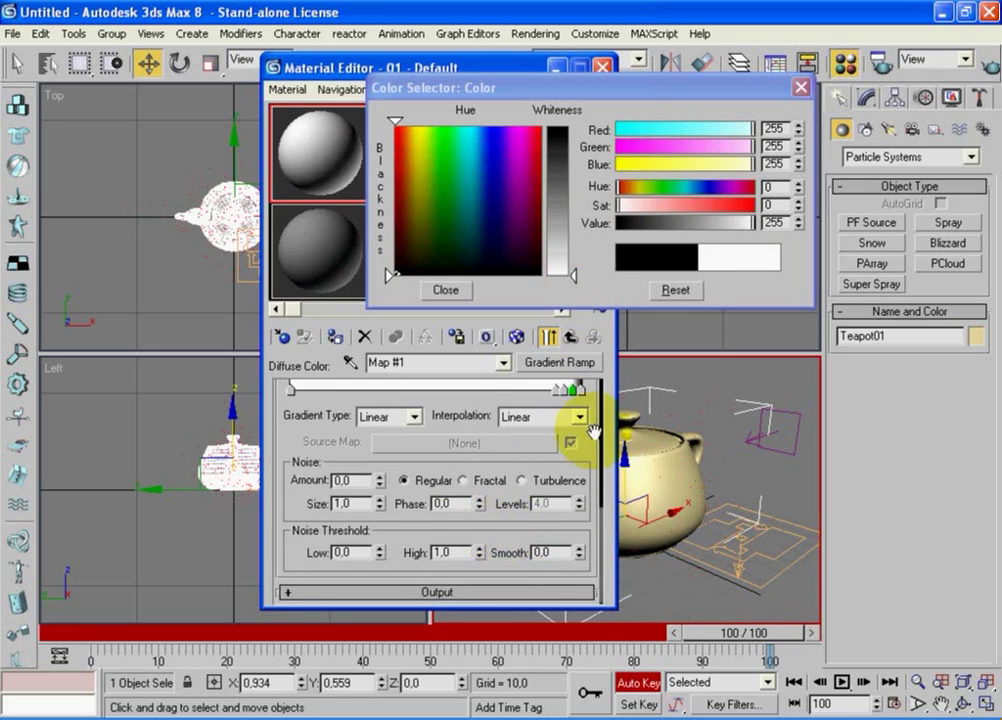
- Close the Color Selector and climb two levels to open the red 01 - Default sub-material
{"action": "scroll", "coordinate": [592, 430], "scroll_direction": "up", "scroll_amount": 5}
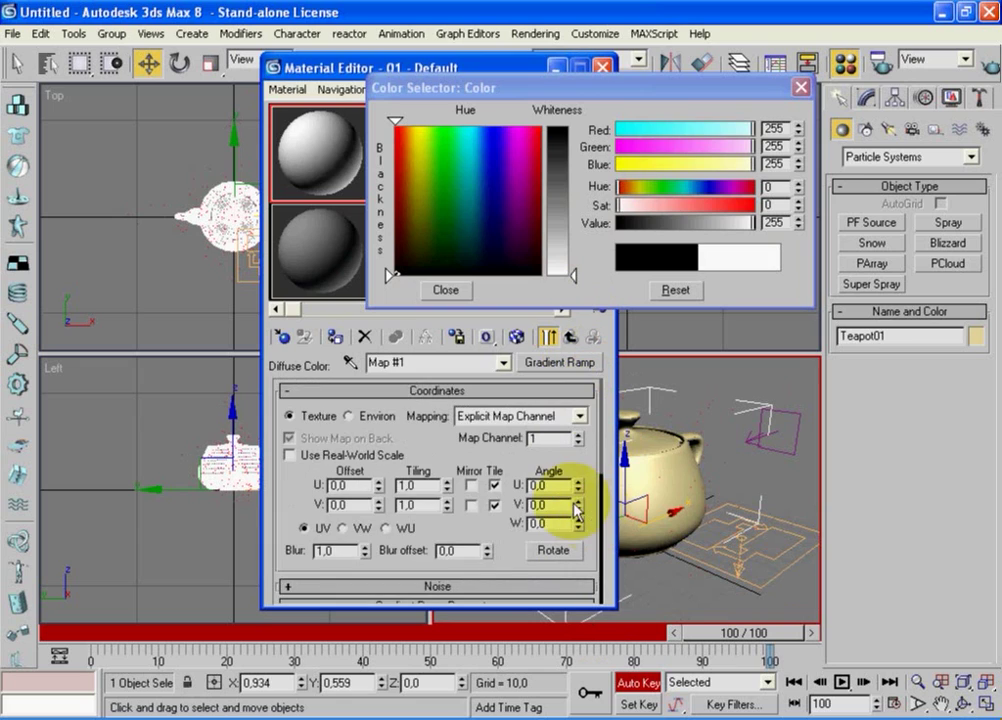
{"action": "left_click", "coordinate": [456, 289]}
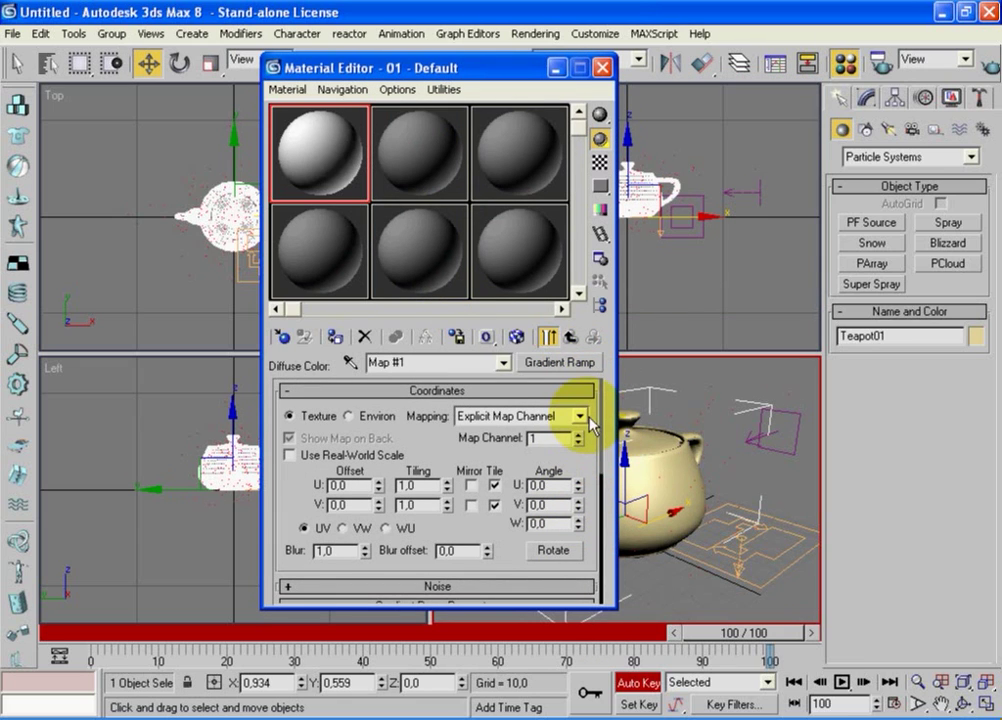
{"action": "left_click", "coordinate": [570, 339]}
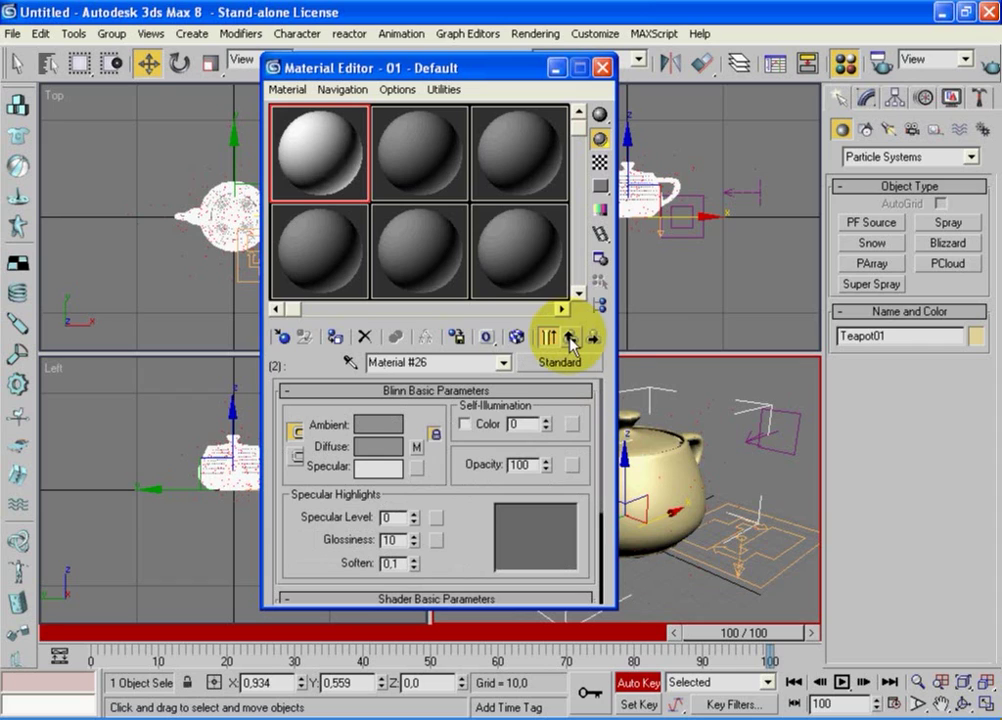
{"action": "left_click", "coordinate": [570, 339]}
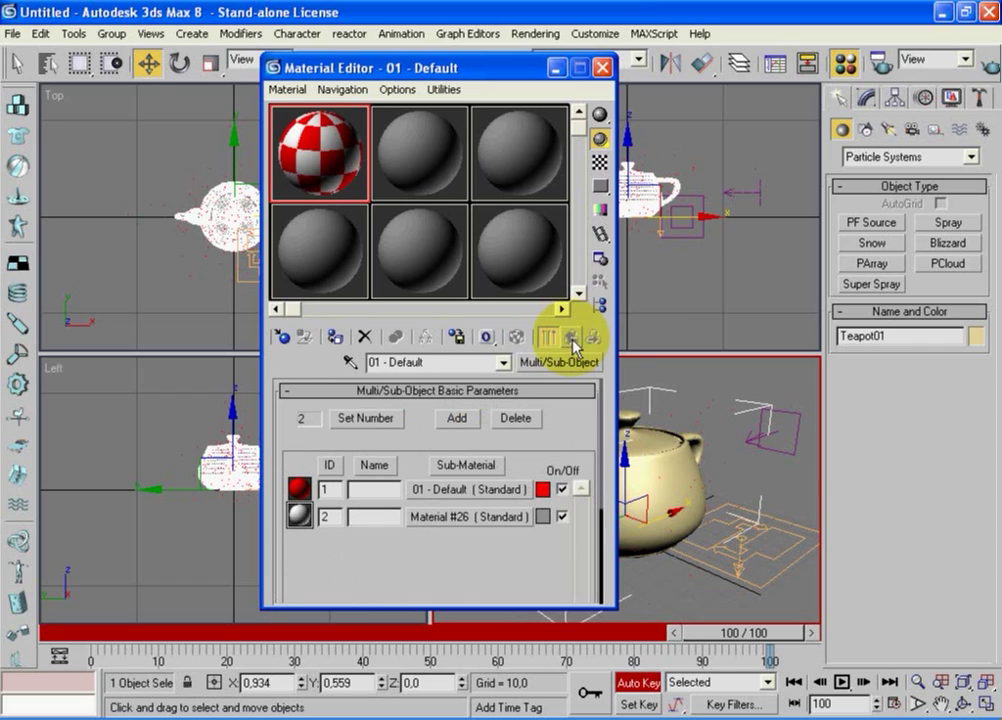
{"action": "left_click", "coordinate": [474, 491]}
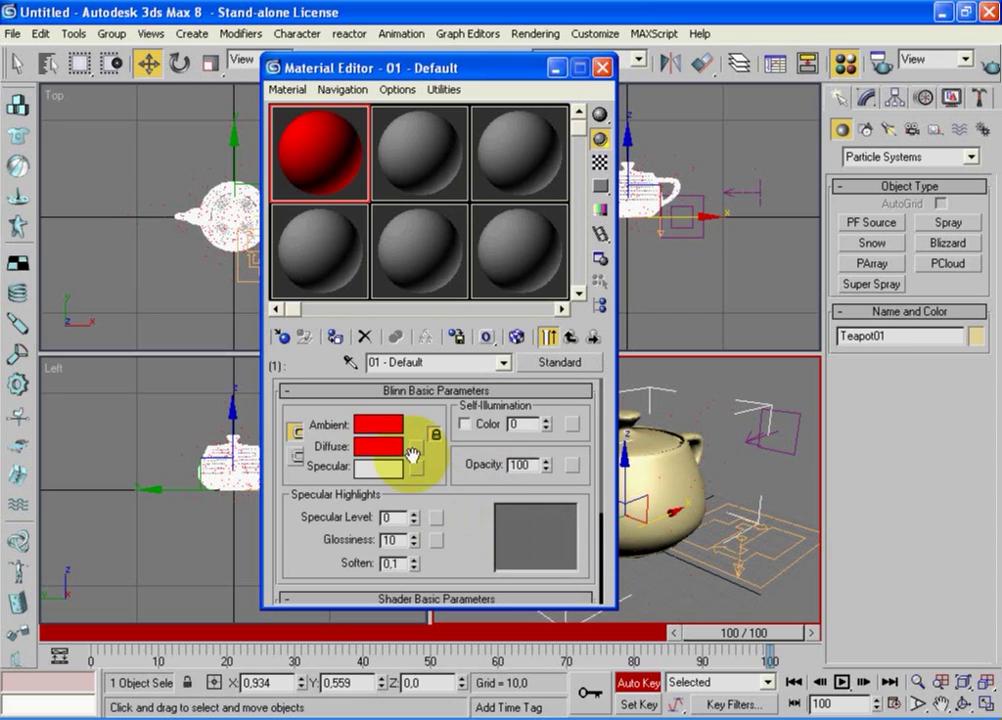
- Put a copy of Gradient Ramp Map #1 from the Material Editor into the red material's diffuse slot
{"action": "left_click", "coordinate": [418, 467]}
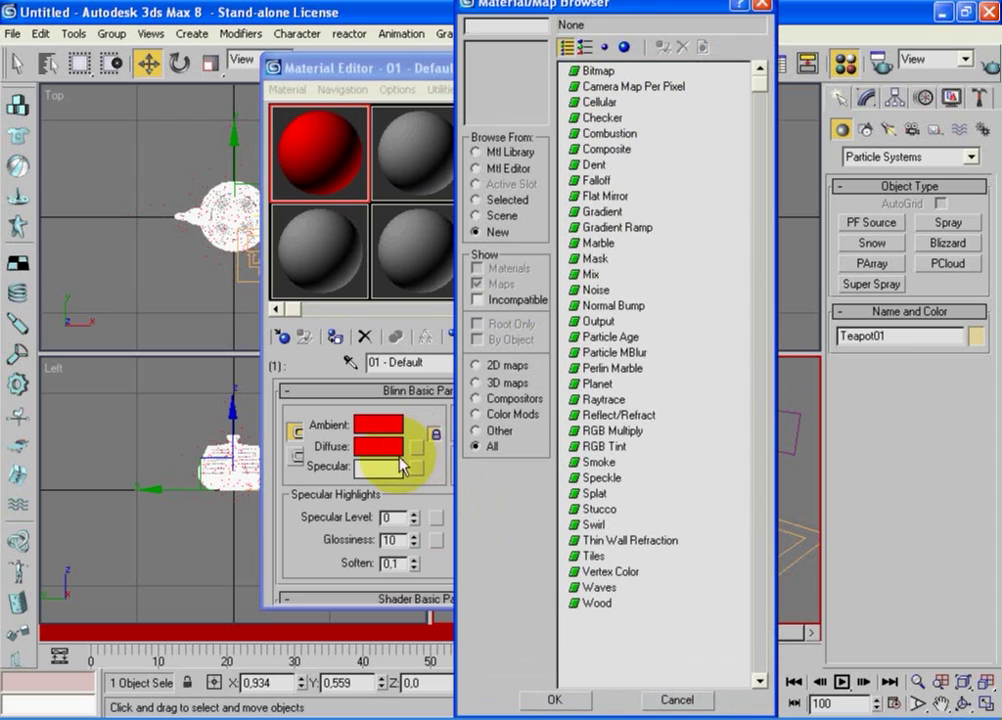
{"action": "left_click", "coordinate": [476, 169]}
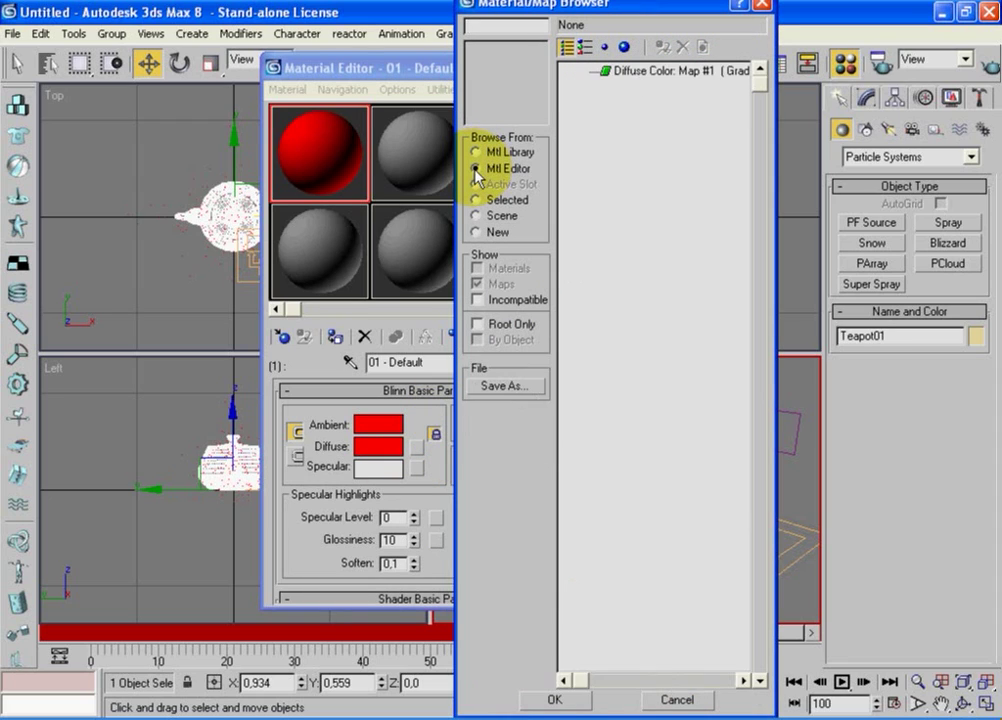
{"action": "left_click", "coordinate": [686, 72]}
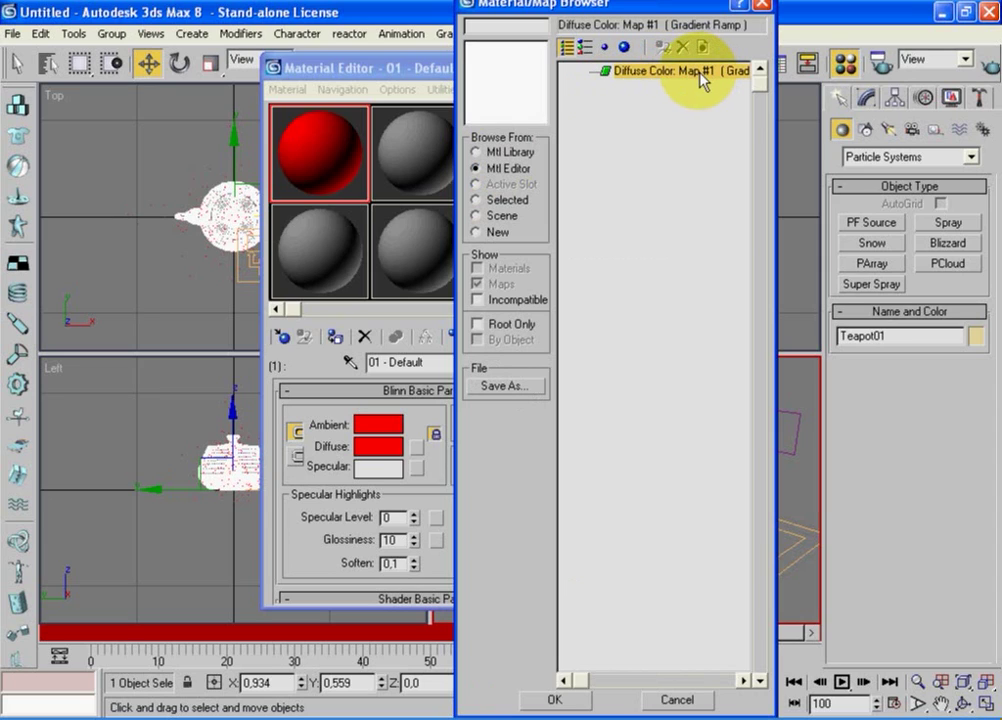
{"action": "left_click", "coordinate": [565, 699]}
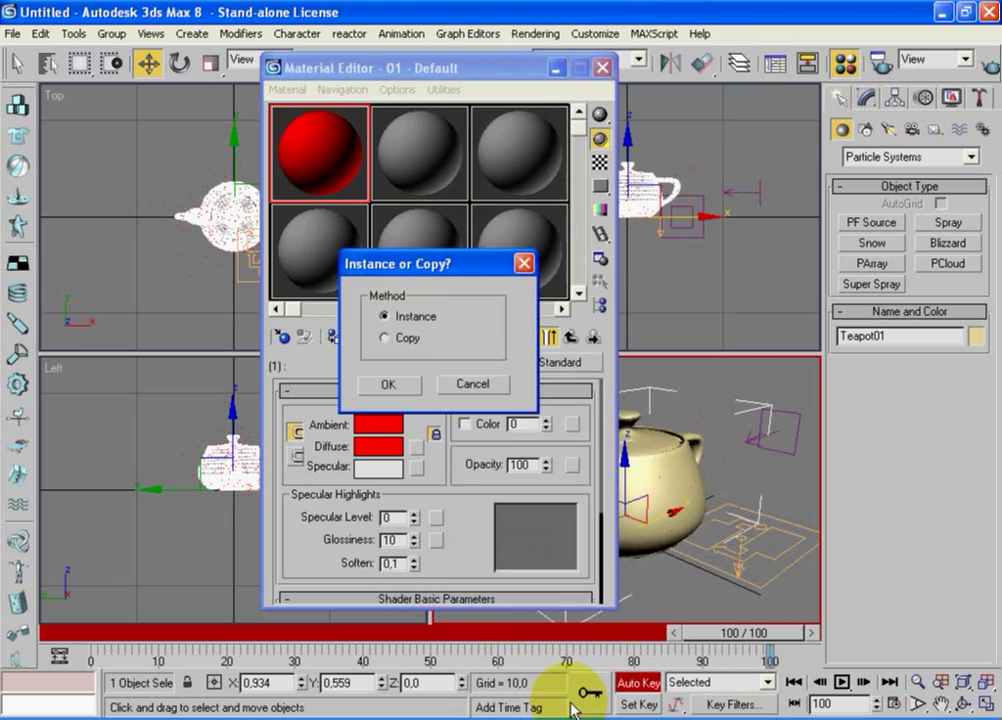
{"action": "left_click", "coordinate": [384, 338]}
- Confirm the copy, then instance the diffuse Gradient Ramp into the red material's opacity slot
{"action": "left_click", "coordinate": [388, 383]}
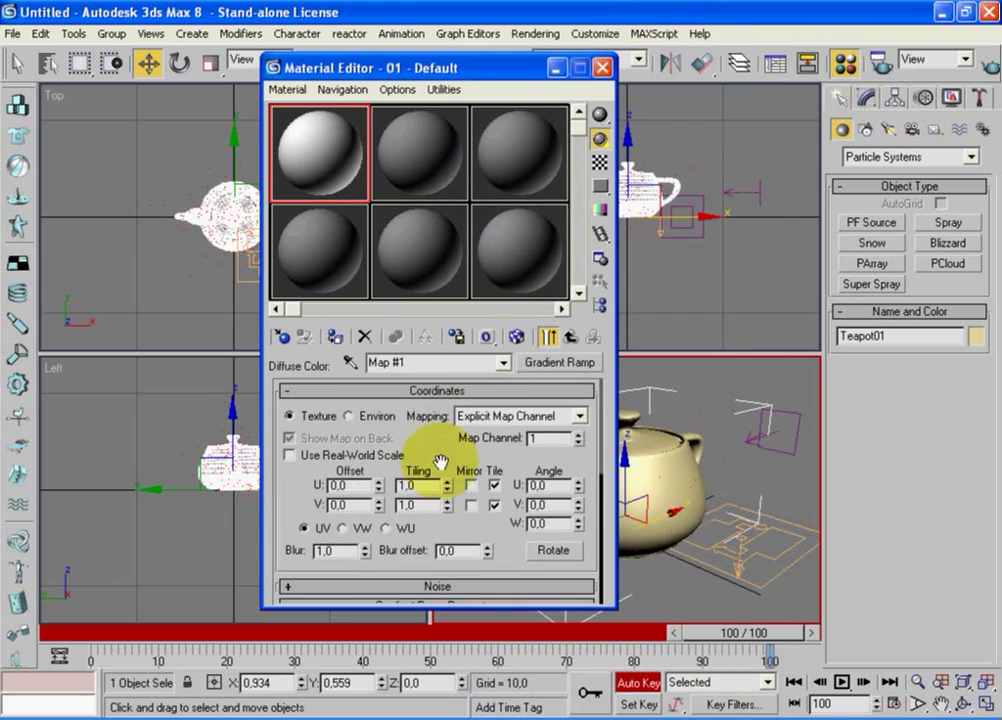
{"action": "left_click_drag", "start_coordinate": [425, 441], "coordinate": [570, 425]}
{"action": "left_click", "coordinate": [574, 338]}
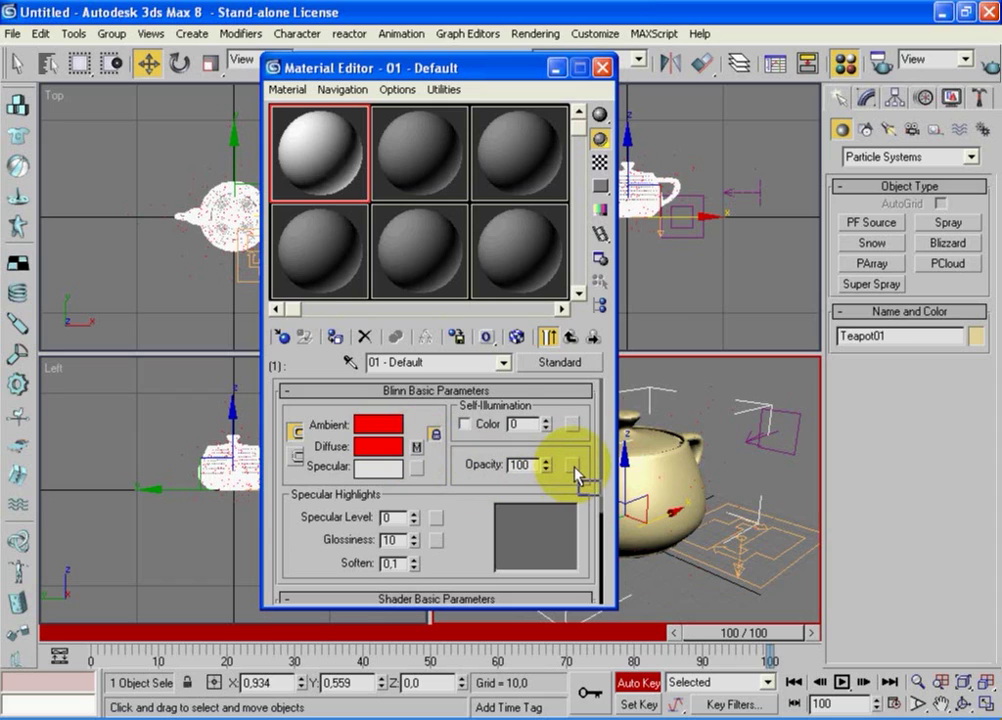
{"action": "left_click_drag", "start_coordinate": [576, 470], "coordinate": [572, 466]}
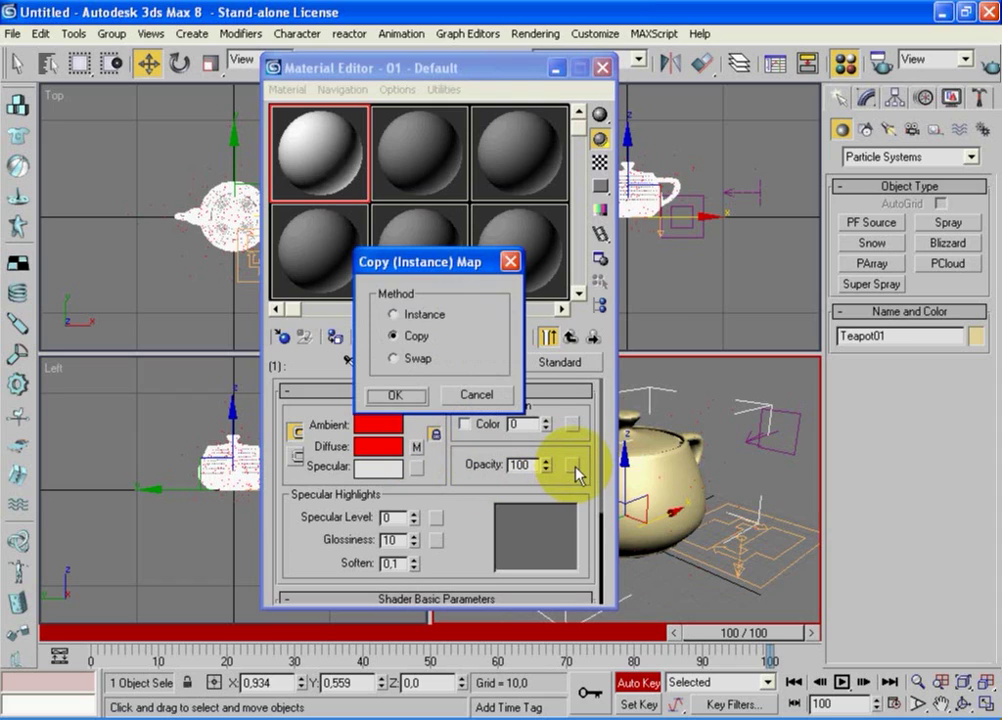
{"action": "left_click", "coordinate": [394, 314]}
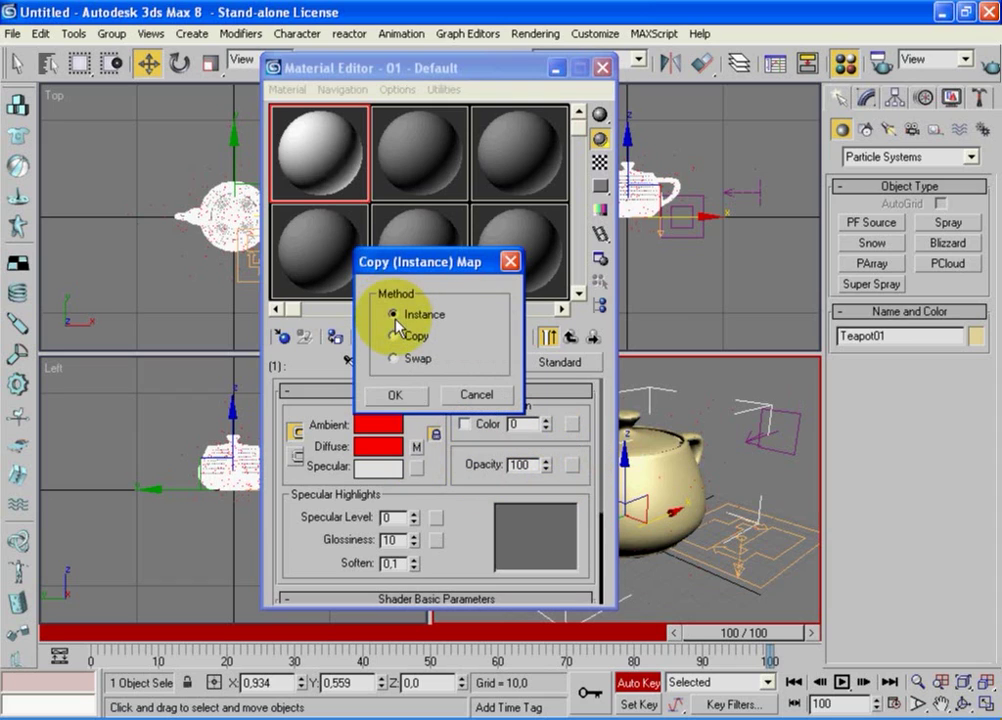
{"action": "left_click", "coordinate": [400, 397]}
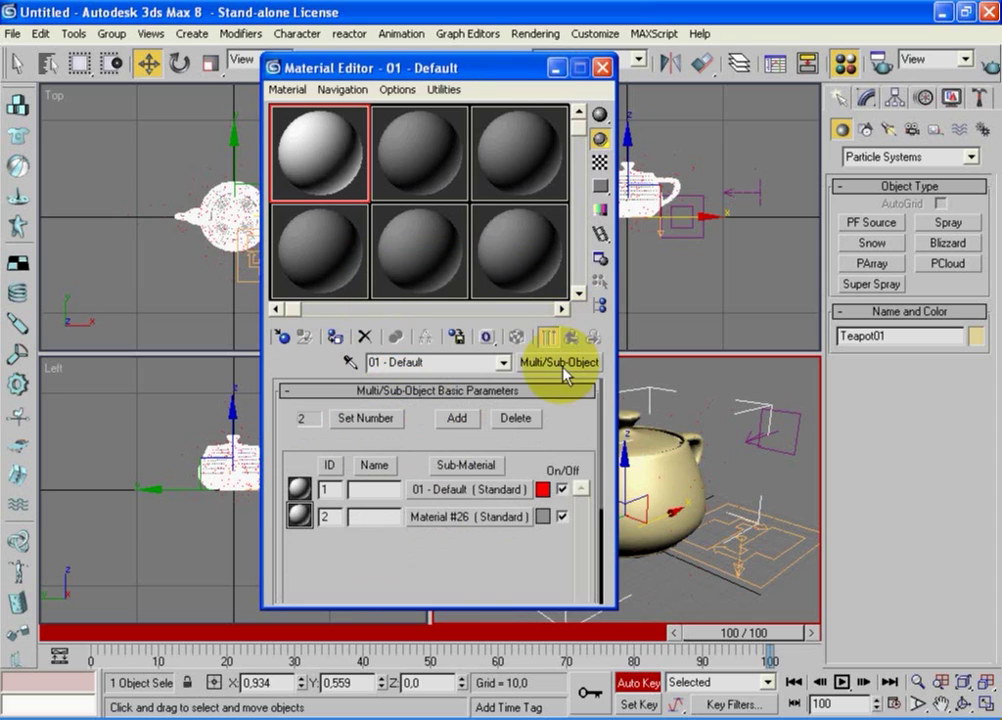
- Open Material #26's diffuse Gradient Ramp Map #1 and turn on Invert in its Output rollout
{"action": "left_click", "coordinate": [500, 518]}
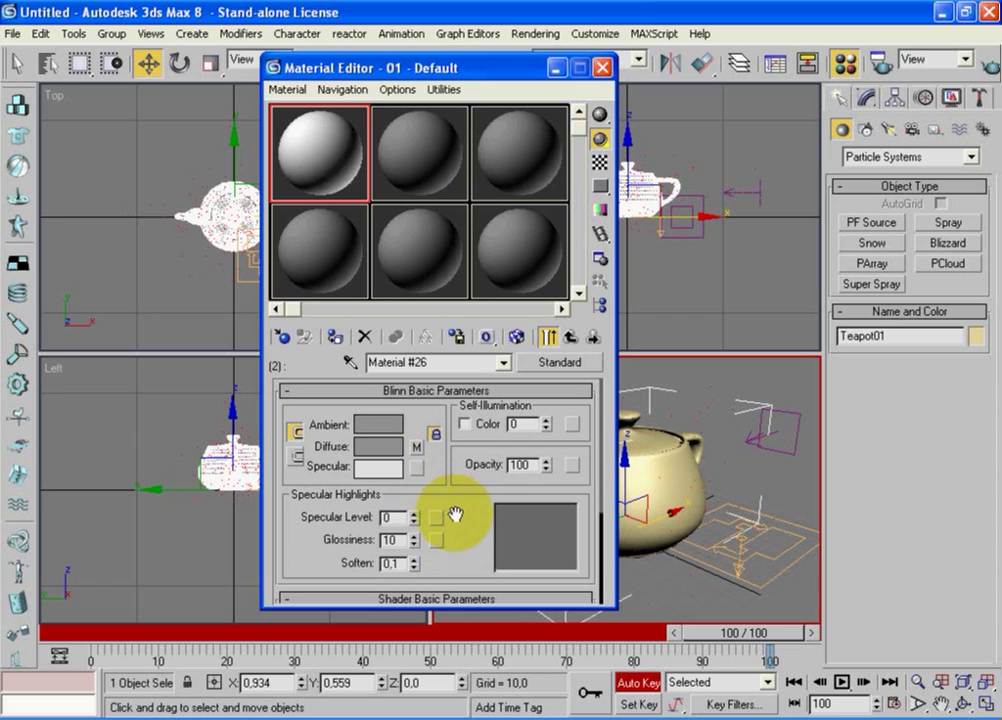
{"action": "left_click", "coordinate": [418, 455]}
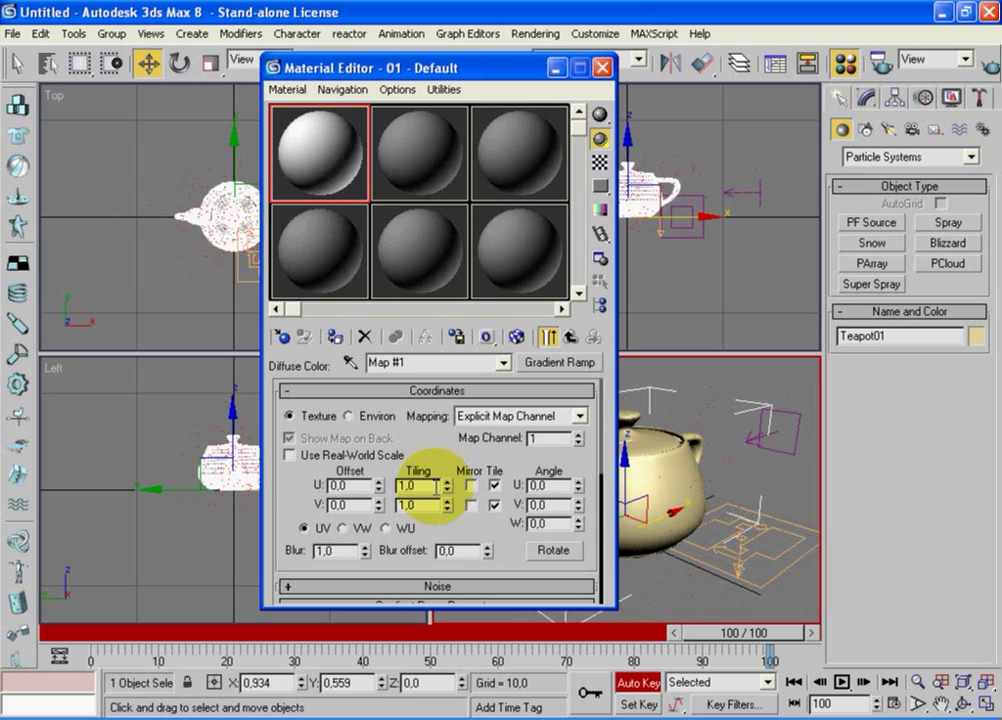
{"action": "left_click_drag", "start_coordinate": [447, 512], "coordinate": [459, 107]}
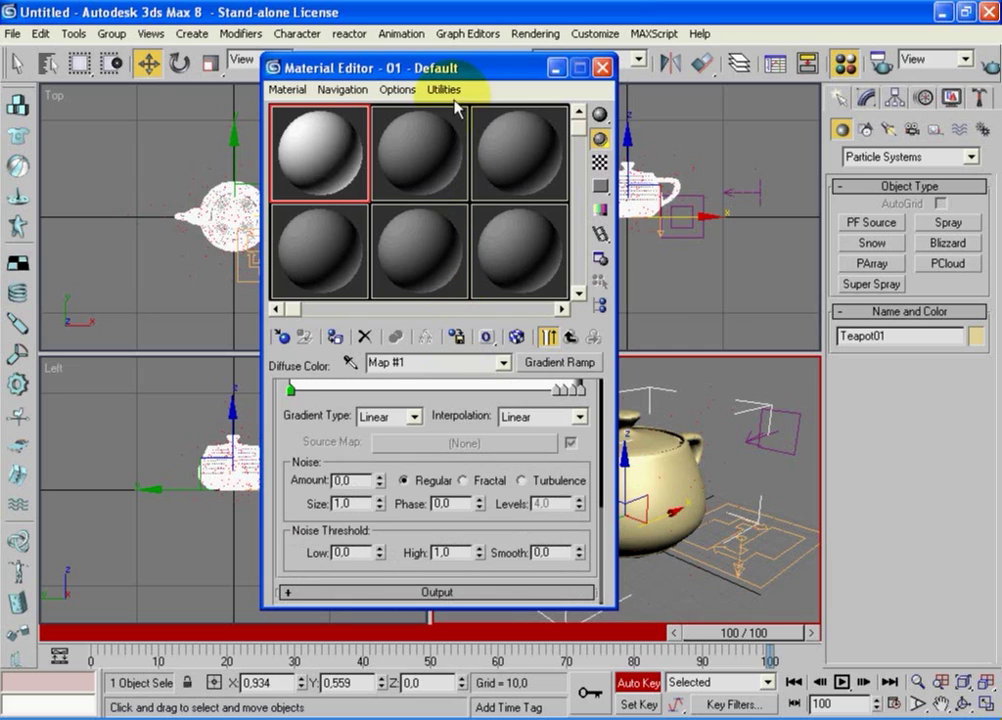
{"action": "left_click", "coordinate": [291, 588]}
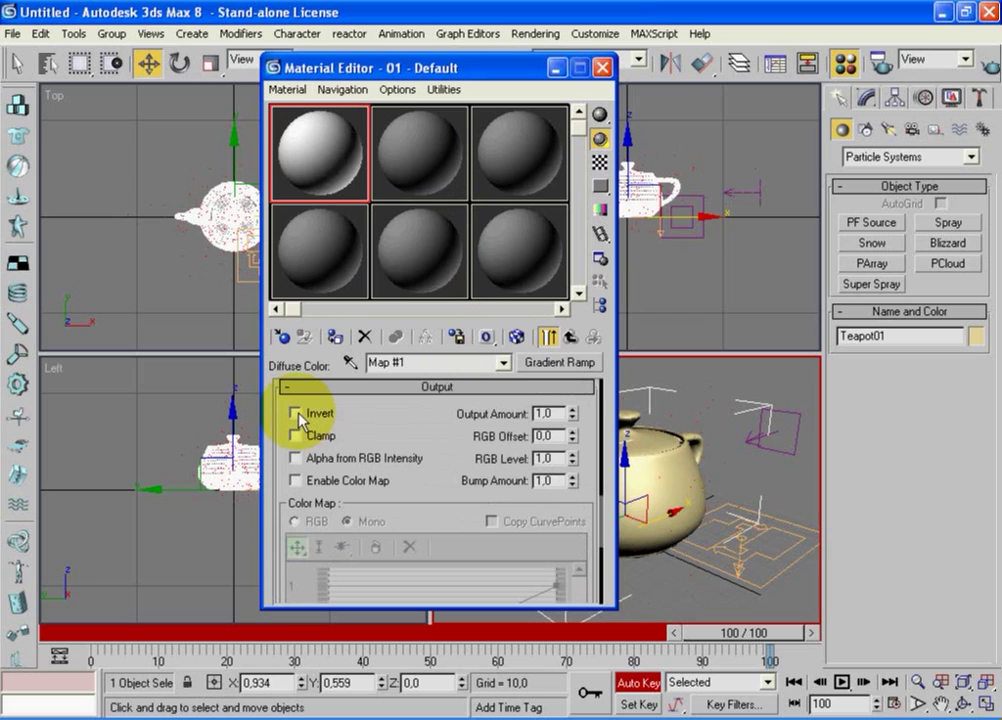
{"action": "left_click_drag", "start_coordinate": [402, 425], "coordinate": [405, 712]}
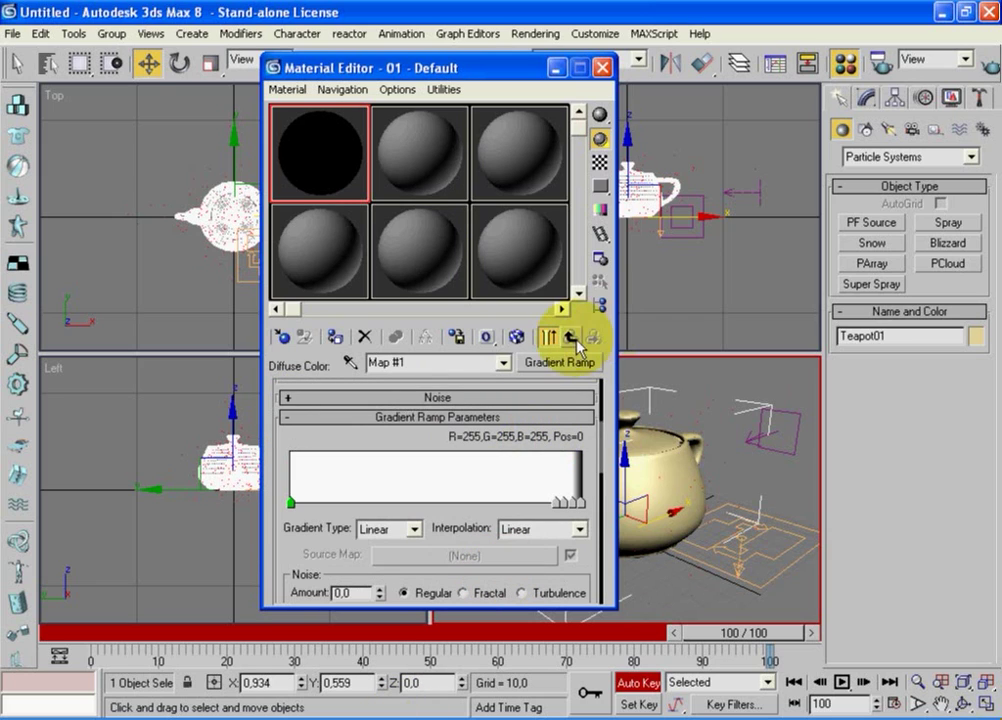
- Return to the red 01 - Default sub-material and open its opacity Gradient Ramp, Map #1
{"action": "left_click", "coordinate": [572, 339]}
{"action": "left_click", "coordinate": [574, 341]}
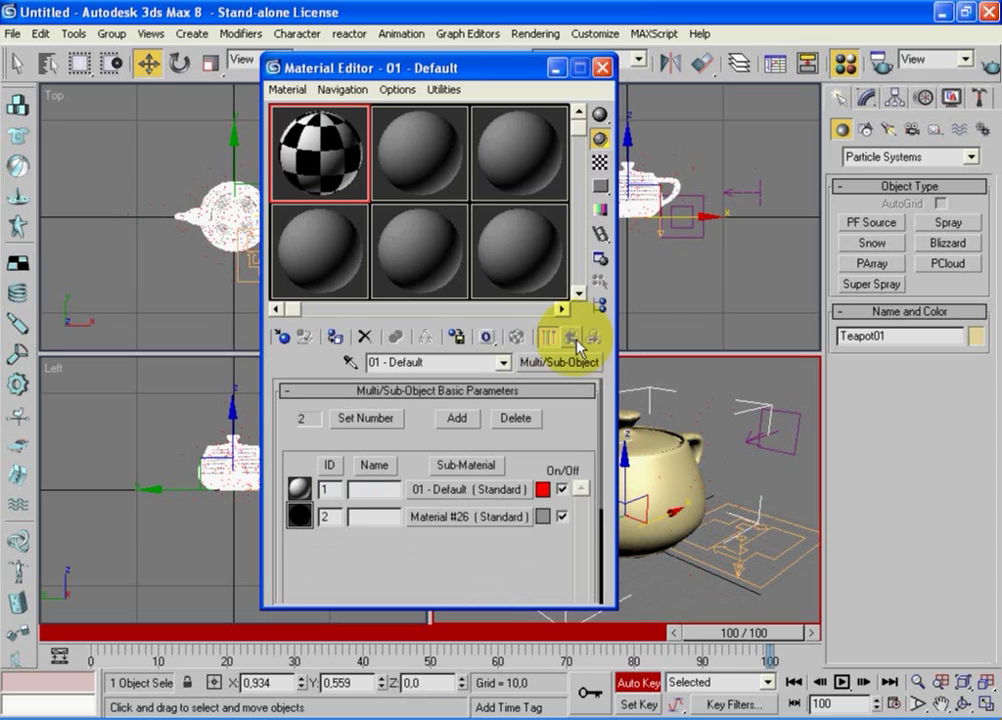
{"action": "left_click", "coordinate": [486, 492]}
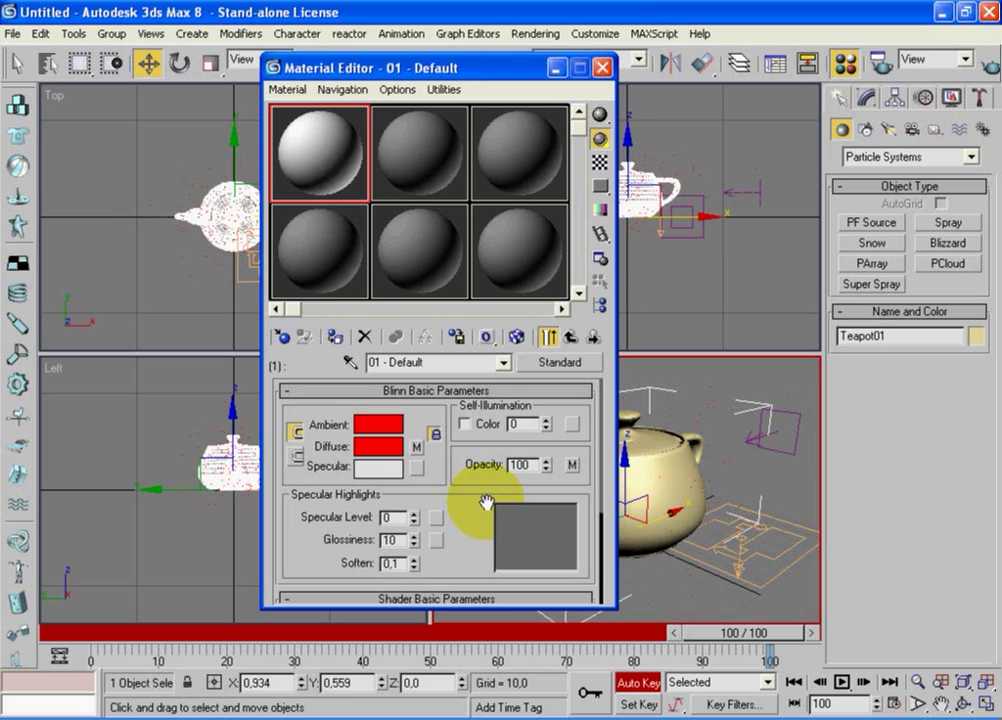
{"action": "left_click", "coordinate": [576, 466]}
{"action": "scroll", "coordinate": [463, 505], "scroll_direction": "down", "scroll_amount": 1}
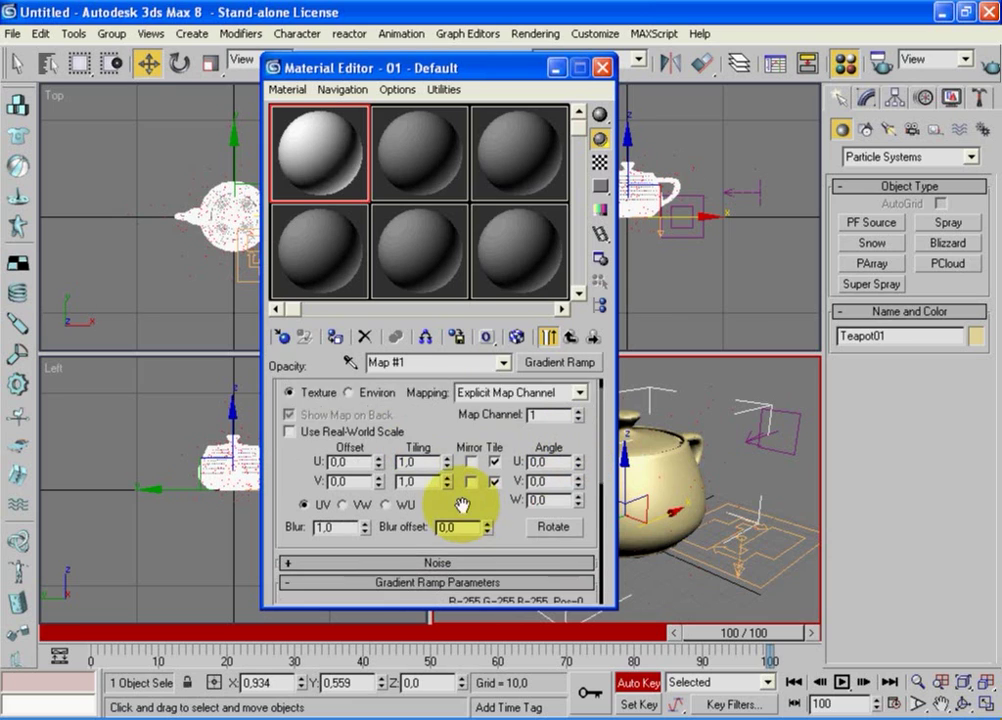
{"action": "scroll", "coordinate": [463, 505], "scroll_direction": "down", "scroll_amount": 5}
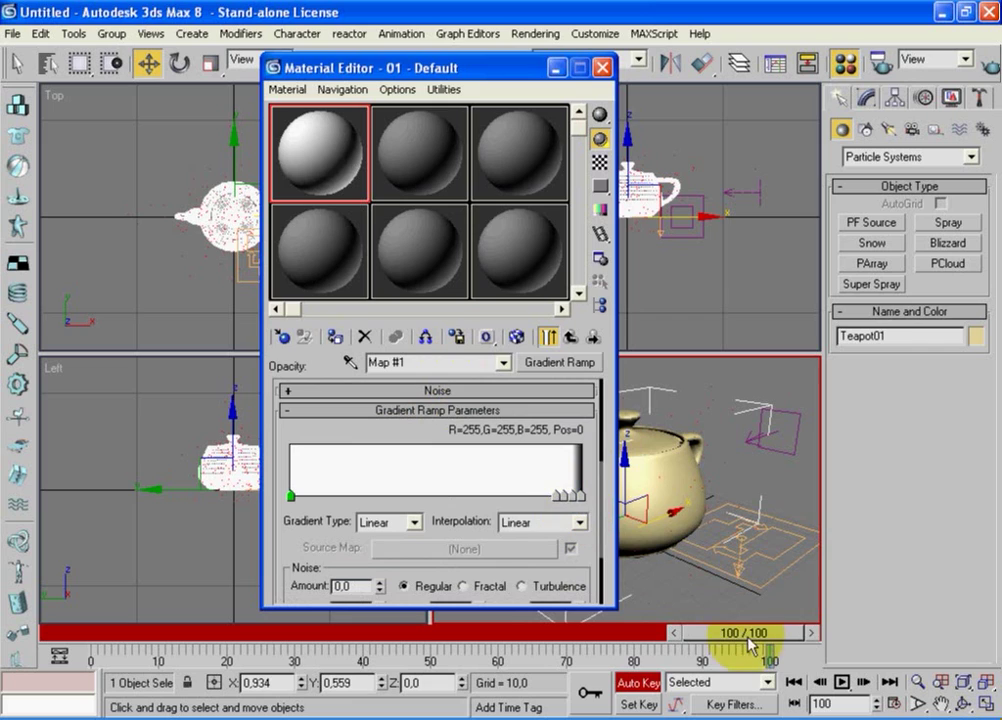
- At frame 1 with Auto Key, nudge a gradient ramp flag right and key it black
{"action": "left_click_drag", "start_coordinate": [748, 640], "coordinate": [22, 636]}
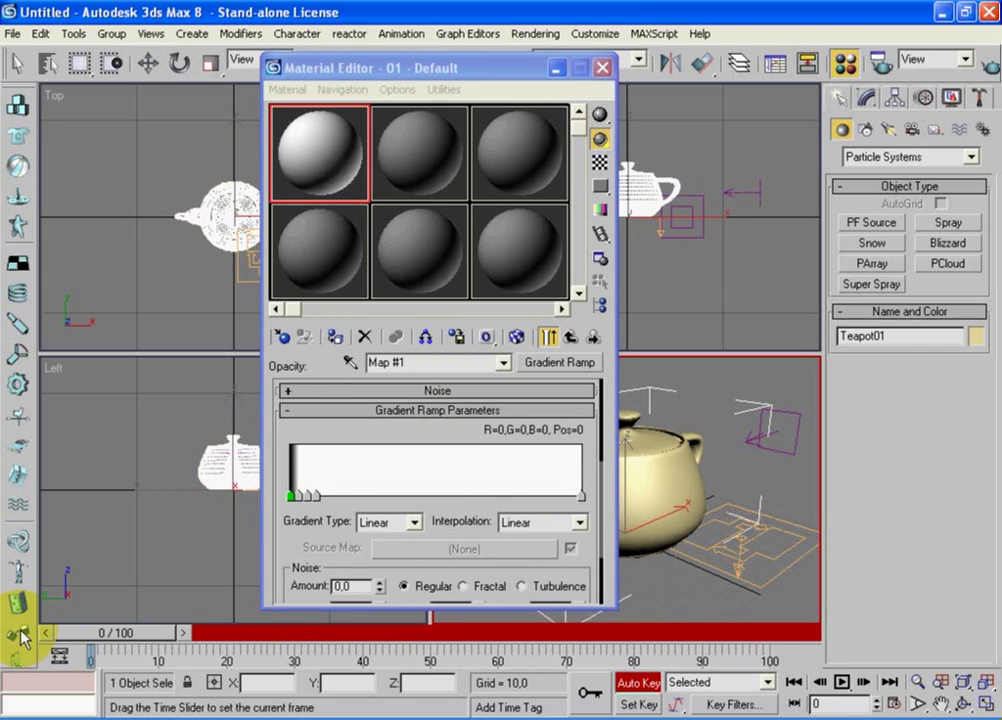
{"action": "key", "text": "w"}
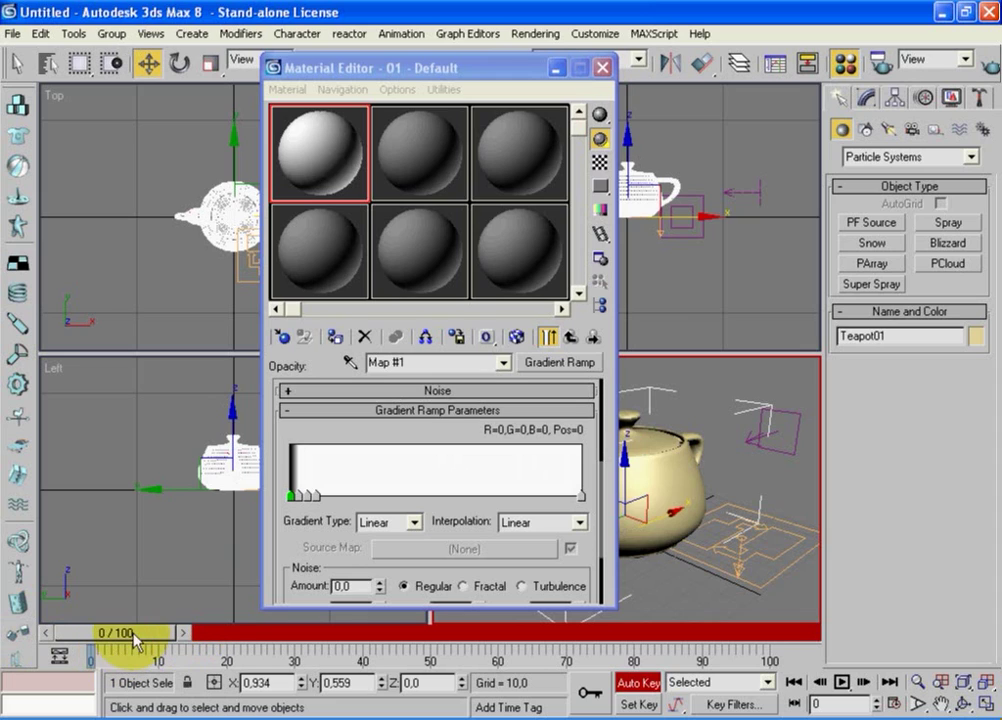
{"action": "left_click_drag", "start_coordinate": [128, 635], "coordinate": [67, 650]}
{"action": "key", "text": "w"}
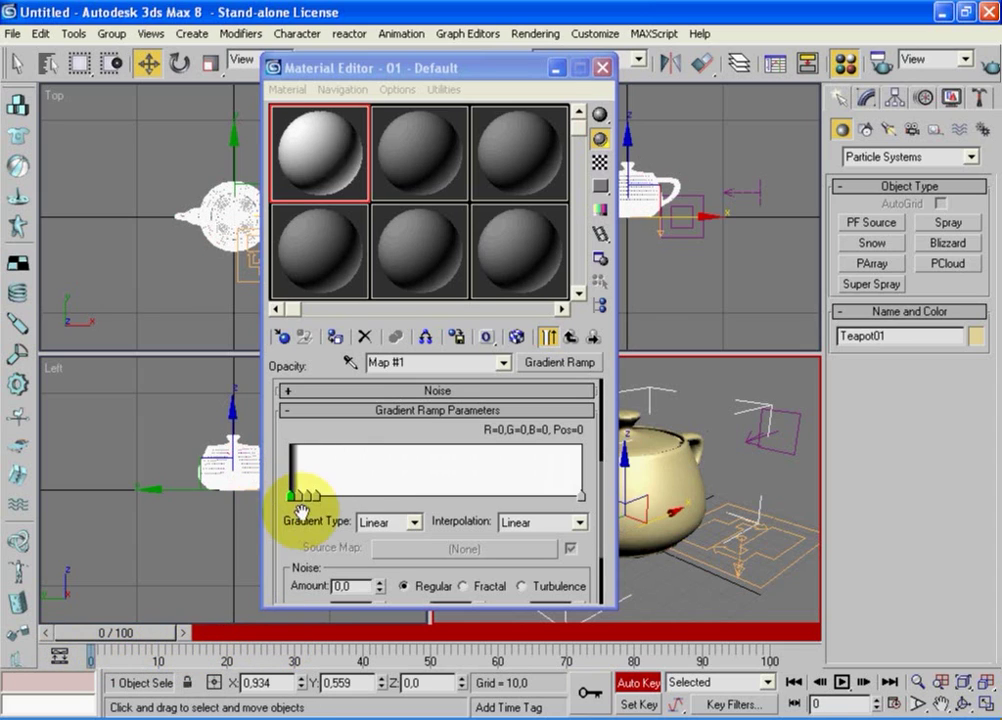
{"action": "left_click", "coordinate": [189, 634]}
{"action": "left_click_drag", "start_coordinate": [299, 495], "coordinate": [297, 494]}
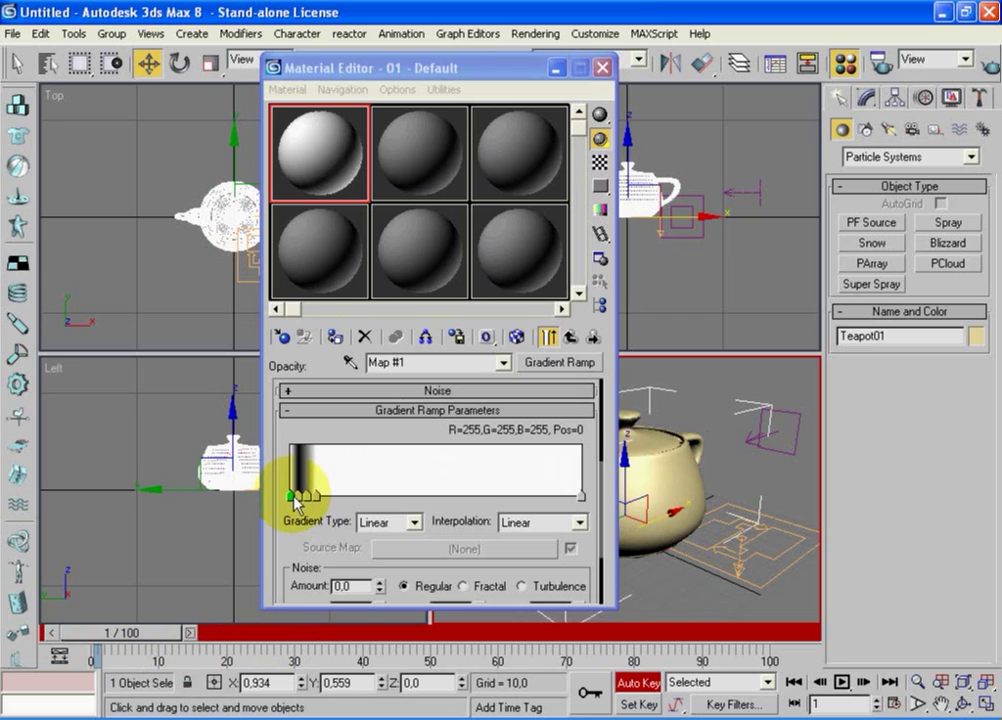
{"action": "double_click", "coordinate": [296, 496]}
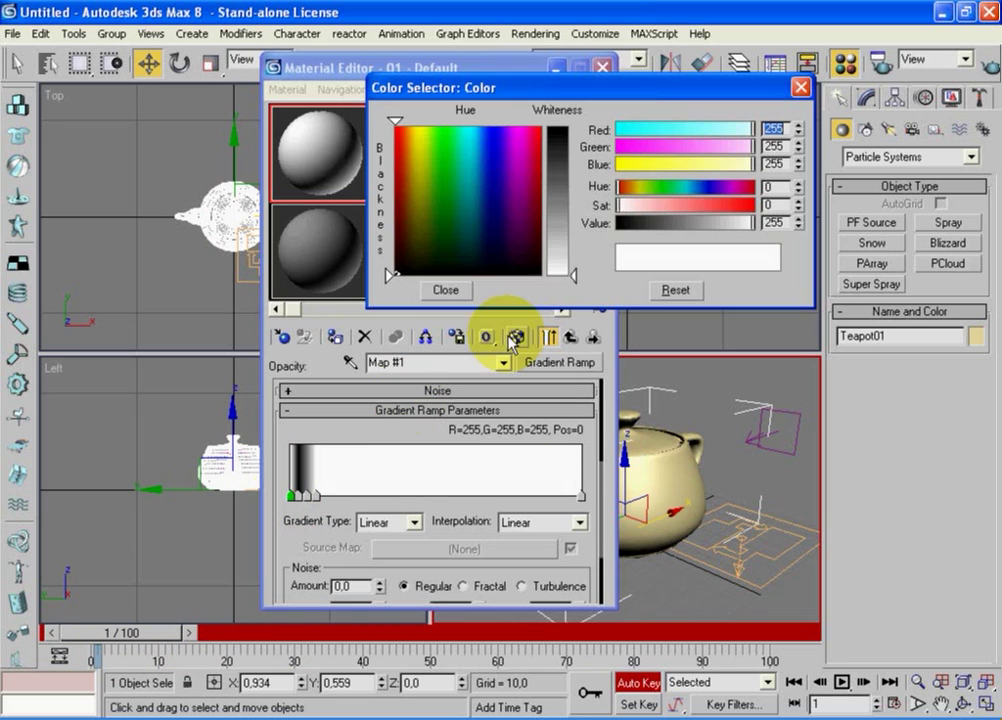
{"action": "left_click_drag", "start_coordinate": [571, 273], "coordinate": [573, 127]}
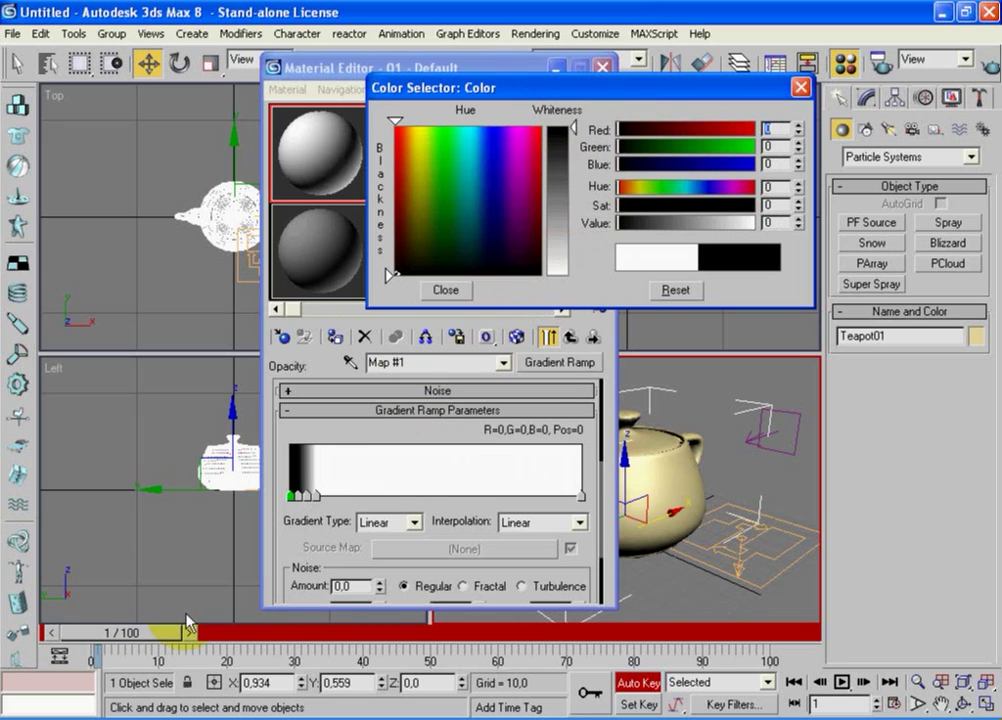
- Key the gradient flag at position 3 black, then scrub toward the final frames
{"action": "left_click", "coordinate": [189, 630]}
{"action": "left_click", "coordinate": [298, 495]}
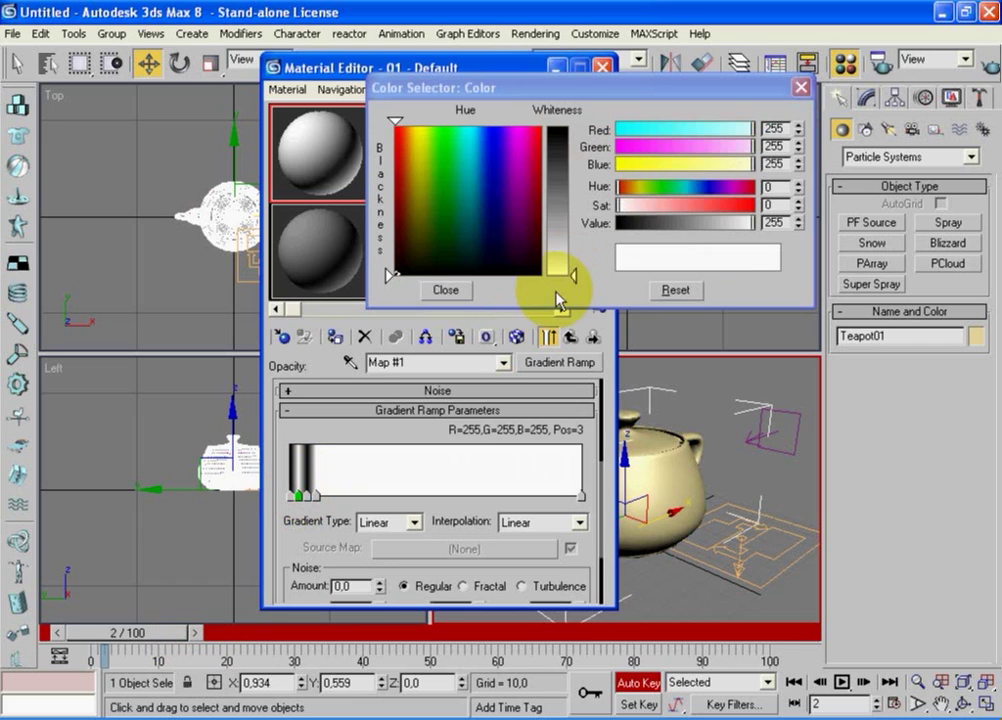
{"action": "left_click_drag", "start_coordinate": [572, 273], "coordinate": [573, 122]}
{"action": "left_click", "coordinate": [200, 633]}
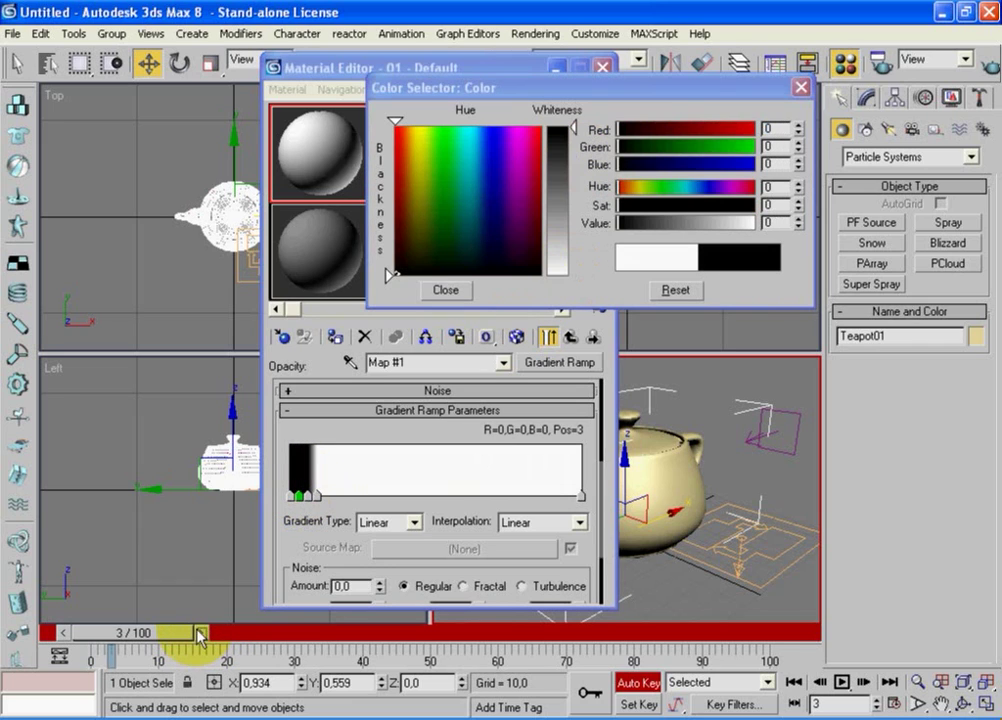
{"action": "left_click_drag", "start_coordinate": [200, 633], "coordinate": [742, 652]}
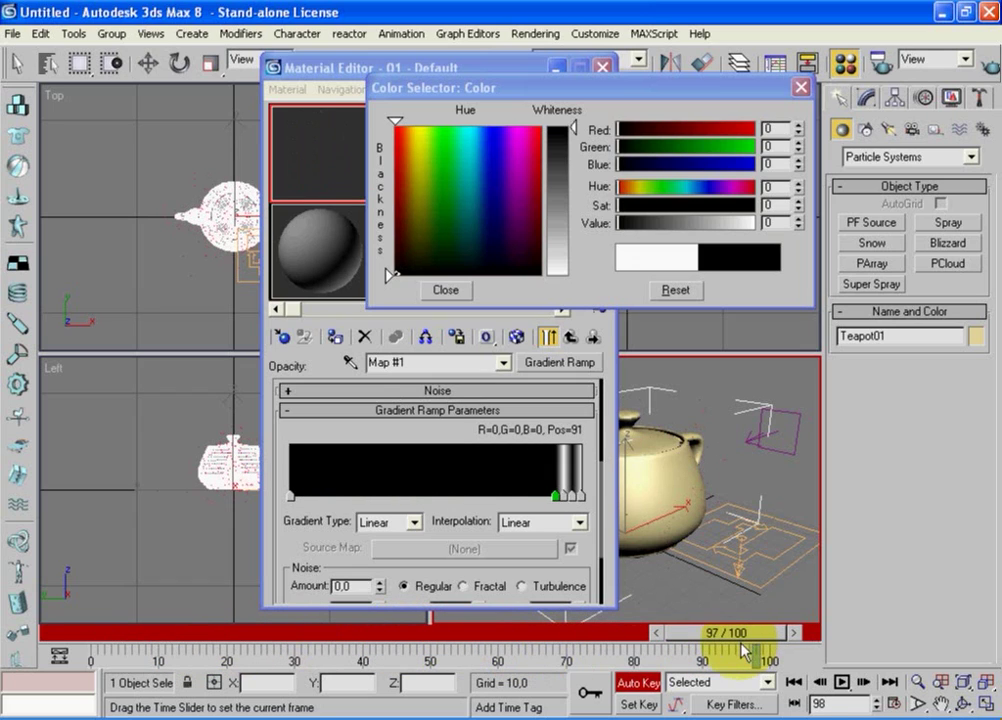
- Key the flags at positions 94 and 97 black at frames 98 and 99, then rewind to frame 0
{"action": "key", "text": "w"}
{"action": "key", "text": "period"}
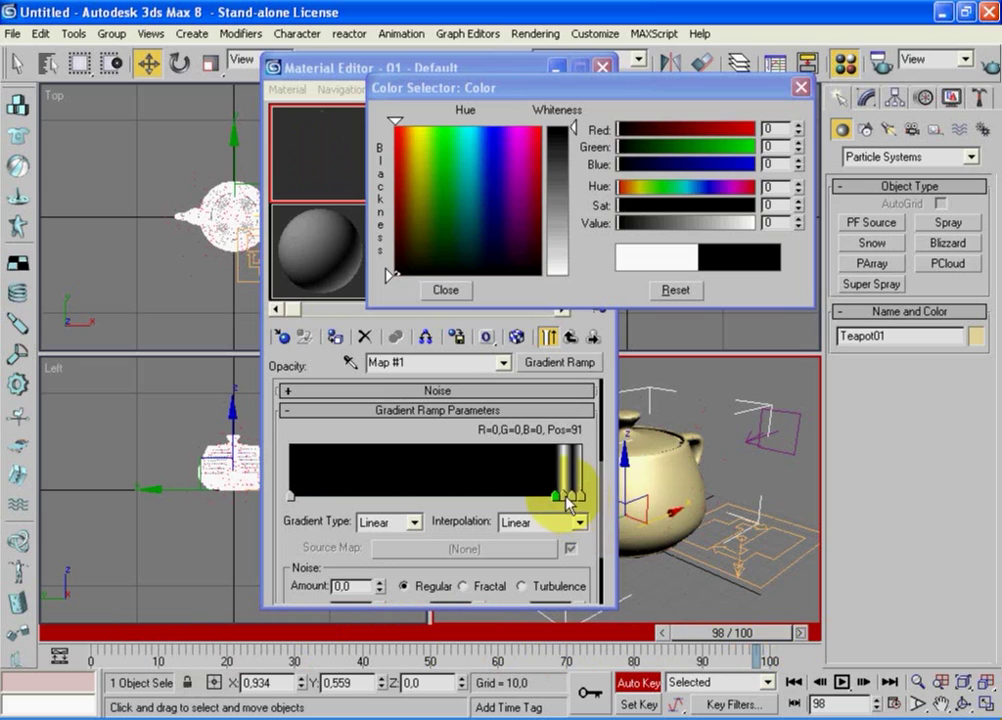
{"action": "left_click", "coordinate": [566, 497]}
{"action": "left_click_drag", "start_coordinate": [584, 272], "coordinate": [600, 128]}
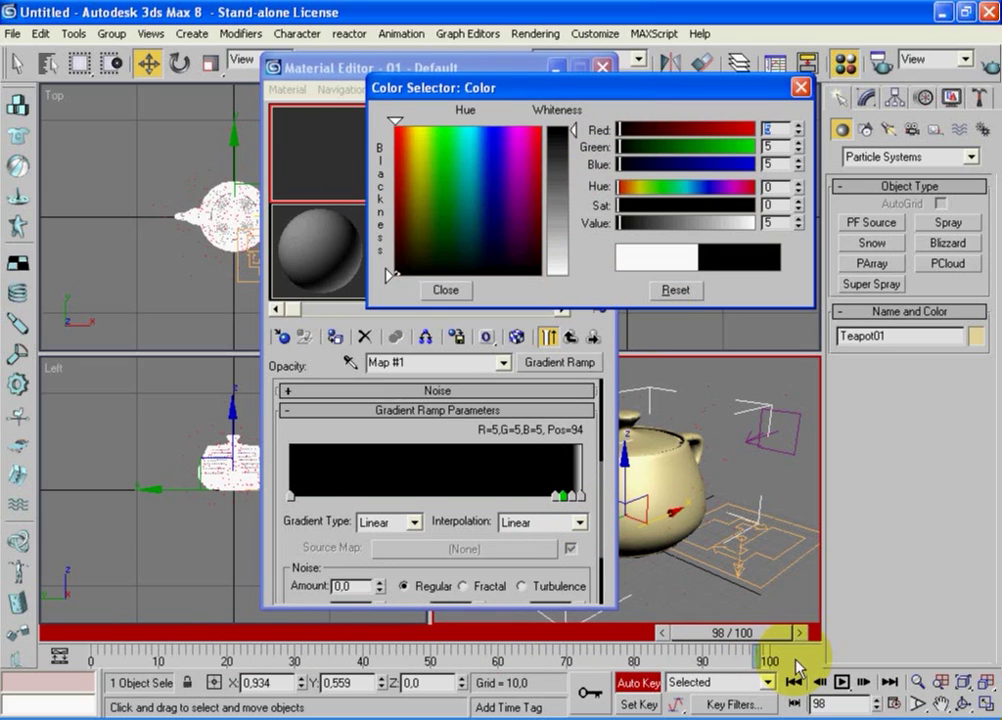
{"action": "left_click", "coordinate": [802, 632]}
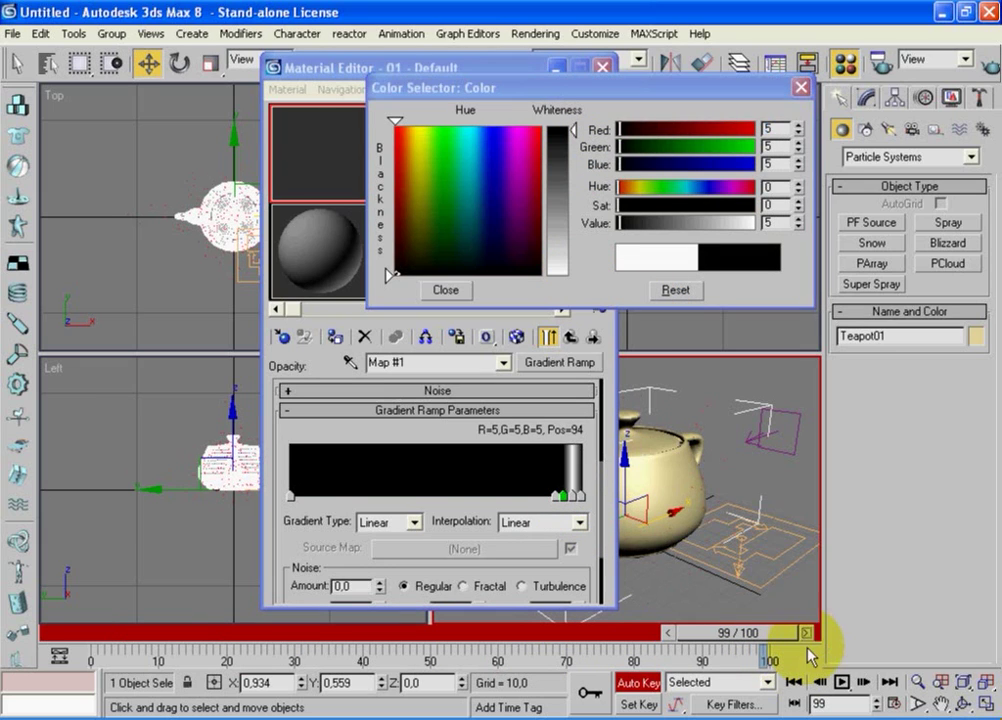
{"action": "left_click", "coordinate": [574, 497]}
{"action": "left_click_drag", "start_coordinate": [577, 273], "coordinate": [580, 133]}
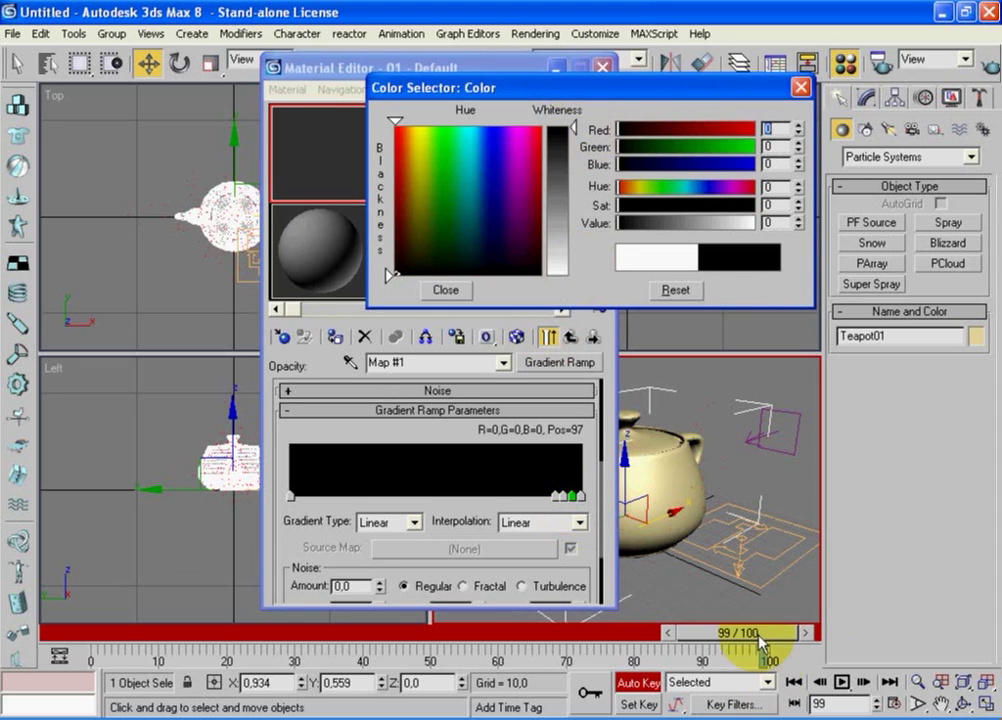
{"action": "left_click_drag", "start_coordinate": [760, 640], "coordinate": [67, 637]}
- Close the Color Selector, return to the parent material, and assign it to the selected teapot
{"action": "key", "text": "w"}
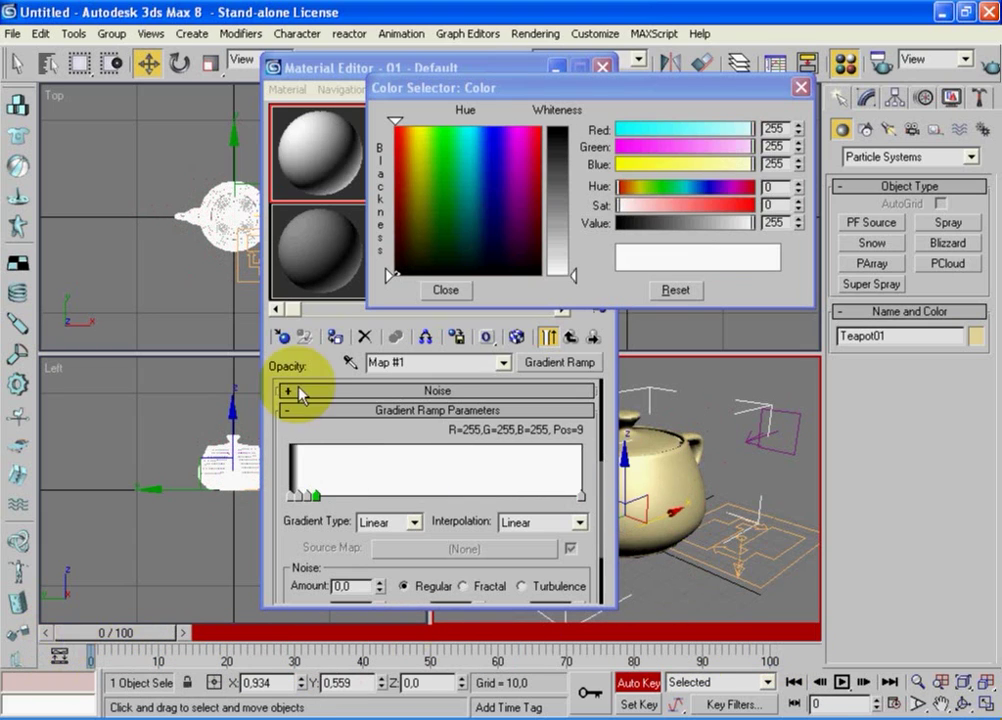
{"action": "left_click", "coordinate": [801, 87]}
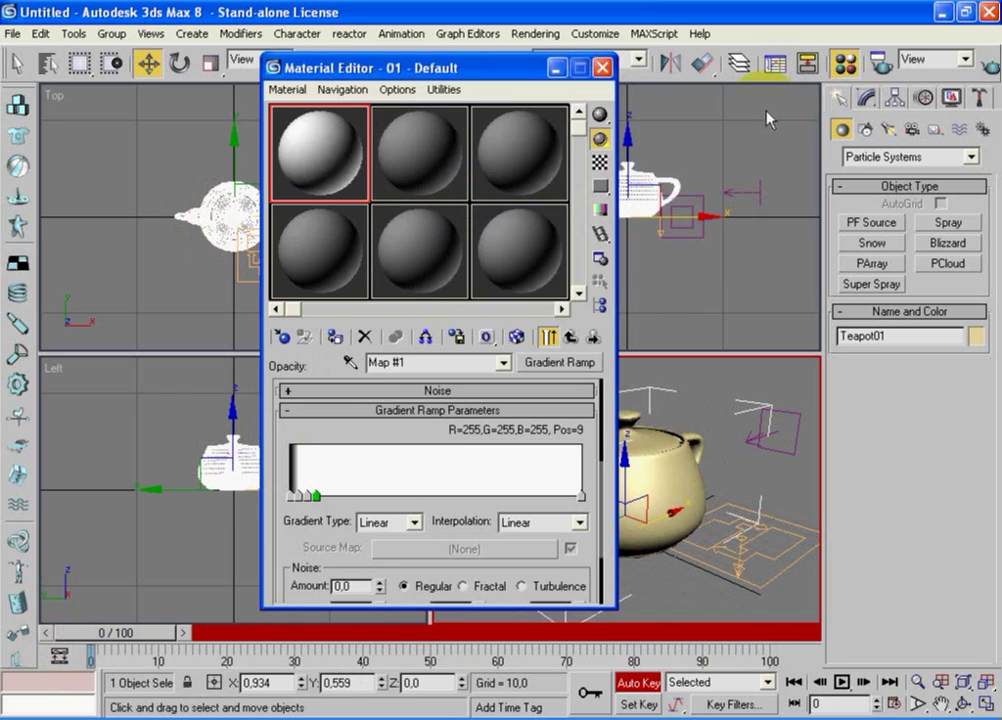
{"action": "left_click", "coordinate": [569, 338]}
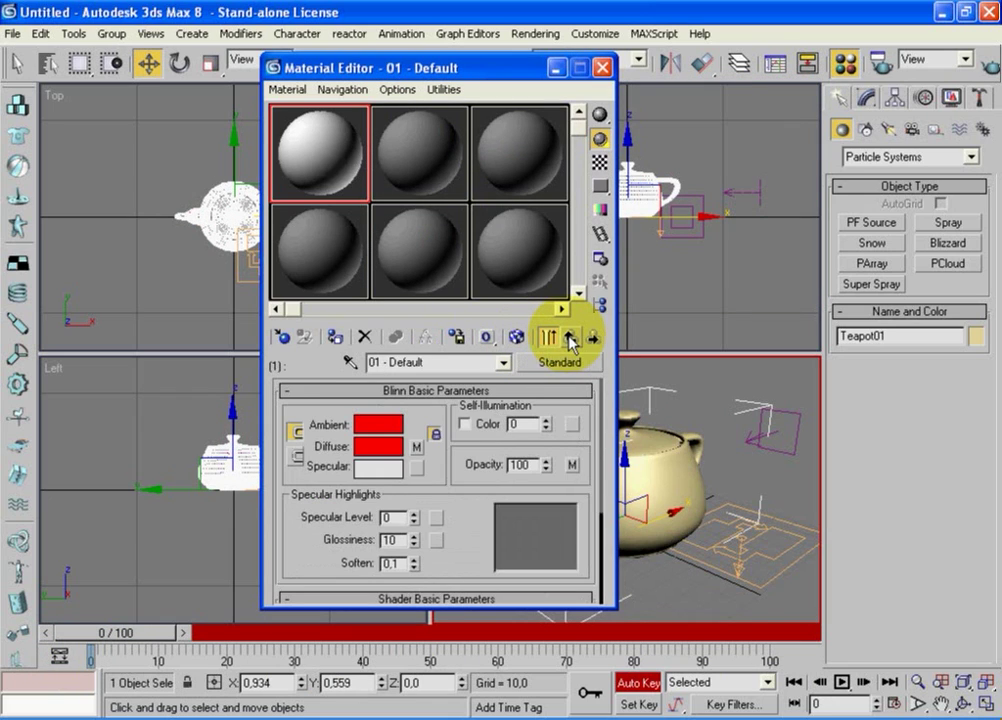
{"action": "left_click_drag", "start_coordinate": [525, 69], "coordinate": [367, 71]}
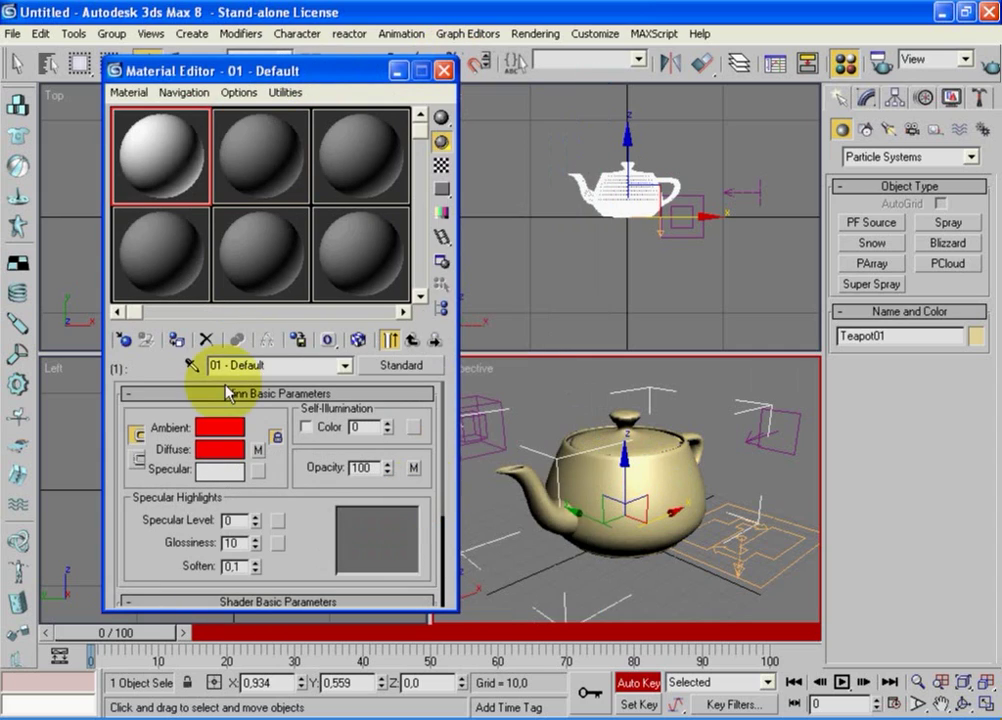
{"action": "left_click", "coordinate": [176, 341]}
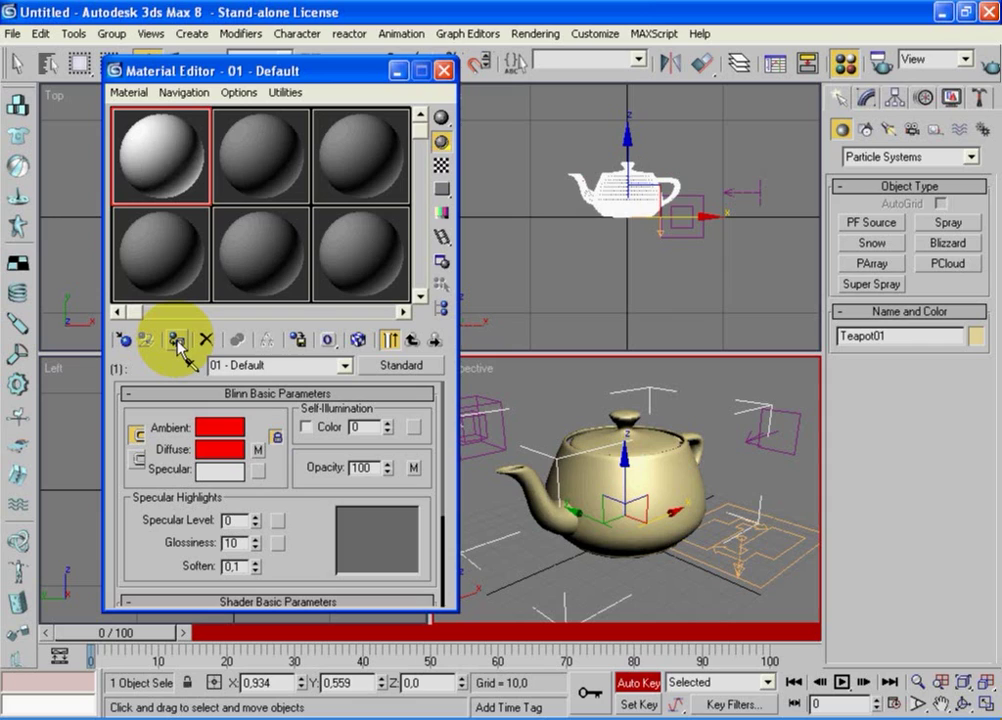
{"action": "left_click", "coordinate": [177, 342]}
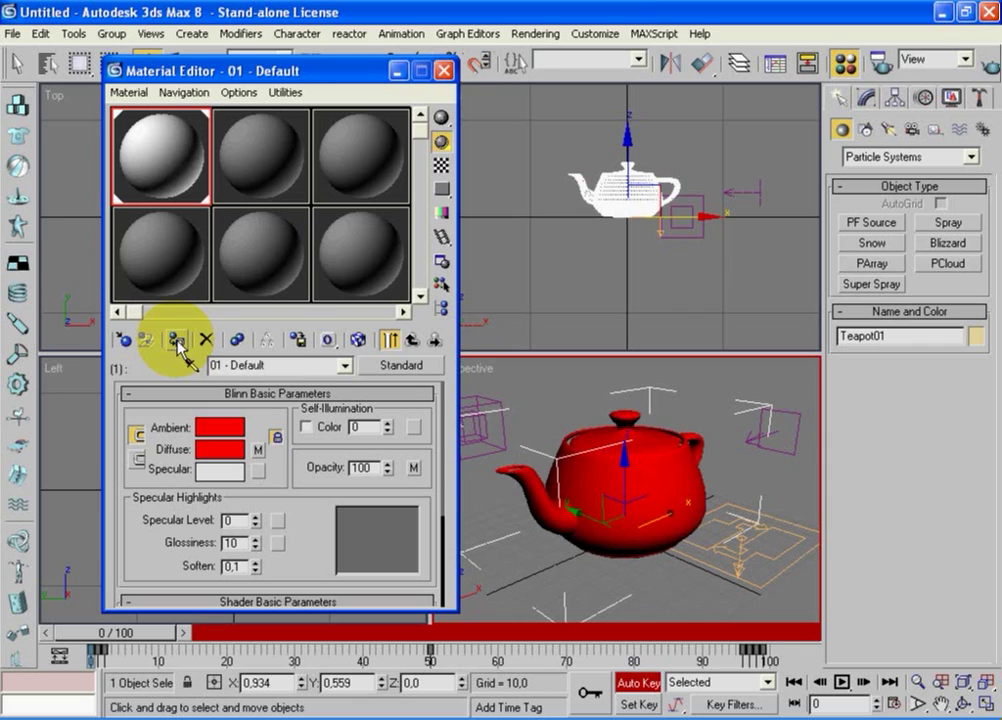
- Show the material's map in viewports, check frame 5, and close the Material Editor
{"action": "left_click", "coordinate": [357, 341]}
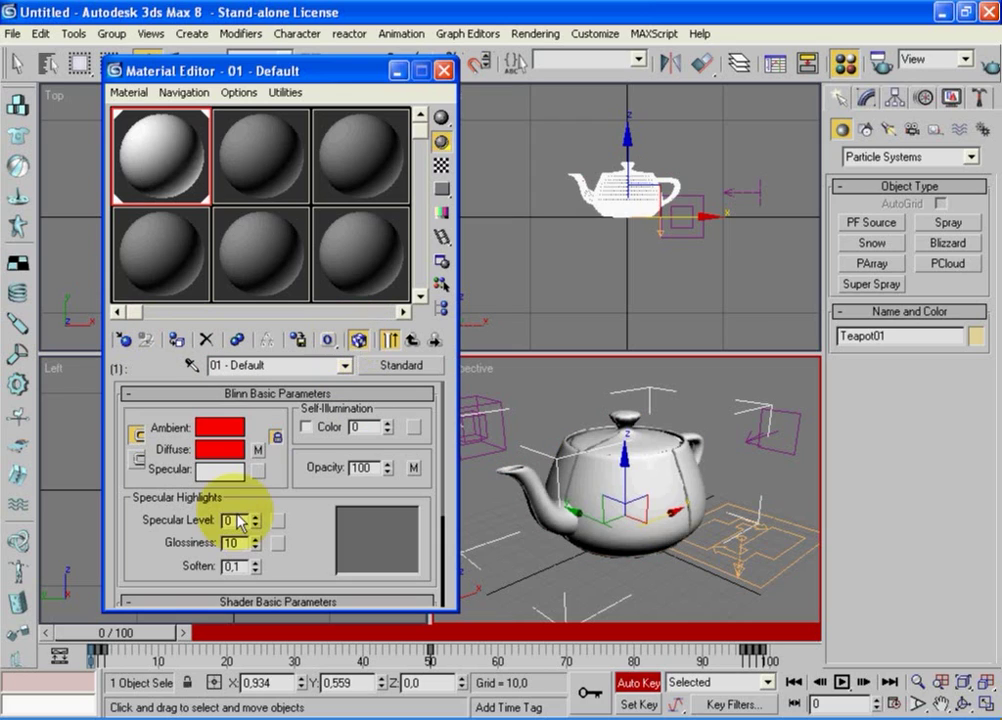
{"action": "left_click_drag", "start_coordinate": [145, 642], "coordinate": [100, 642]}
{"action": "key", "text": "w"}
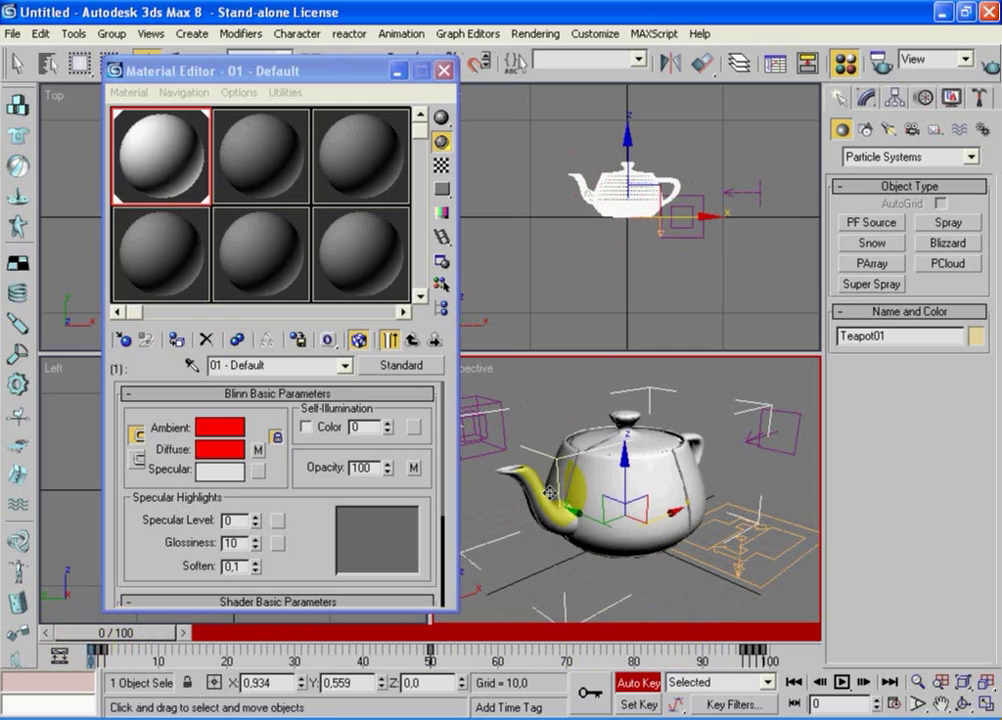
{"action": "left_click", "coordinate": [443, 70]}
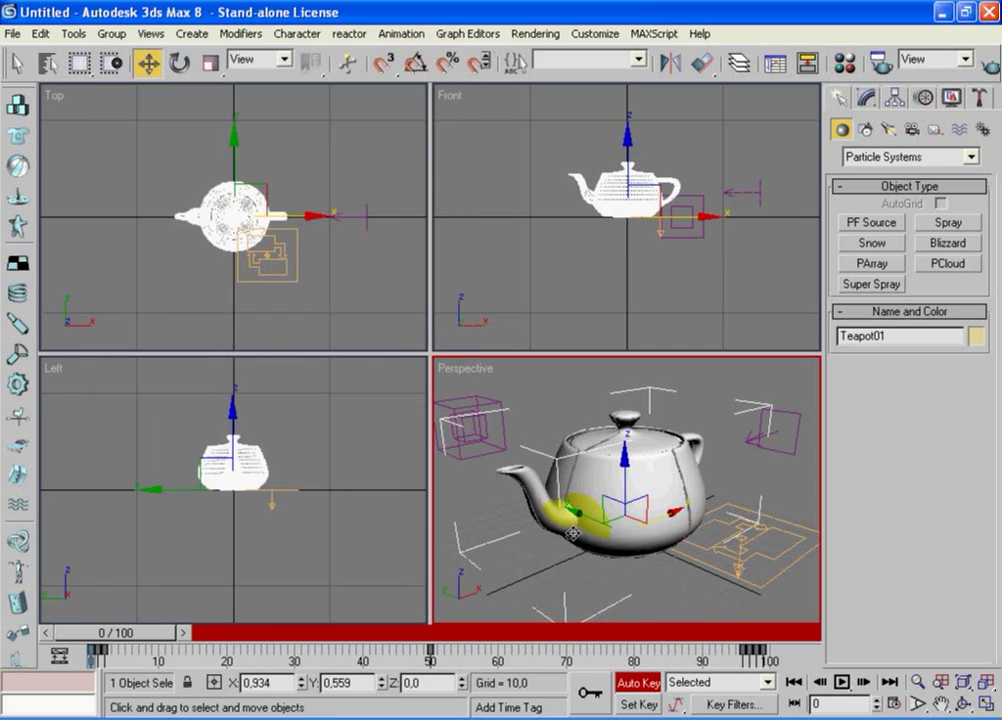
- Add a UVW Map modifier to the teapot, aligned to Y and fitted, then scrub the animation
{"action": "left_click", "coordinate": [866, 100]}
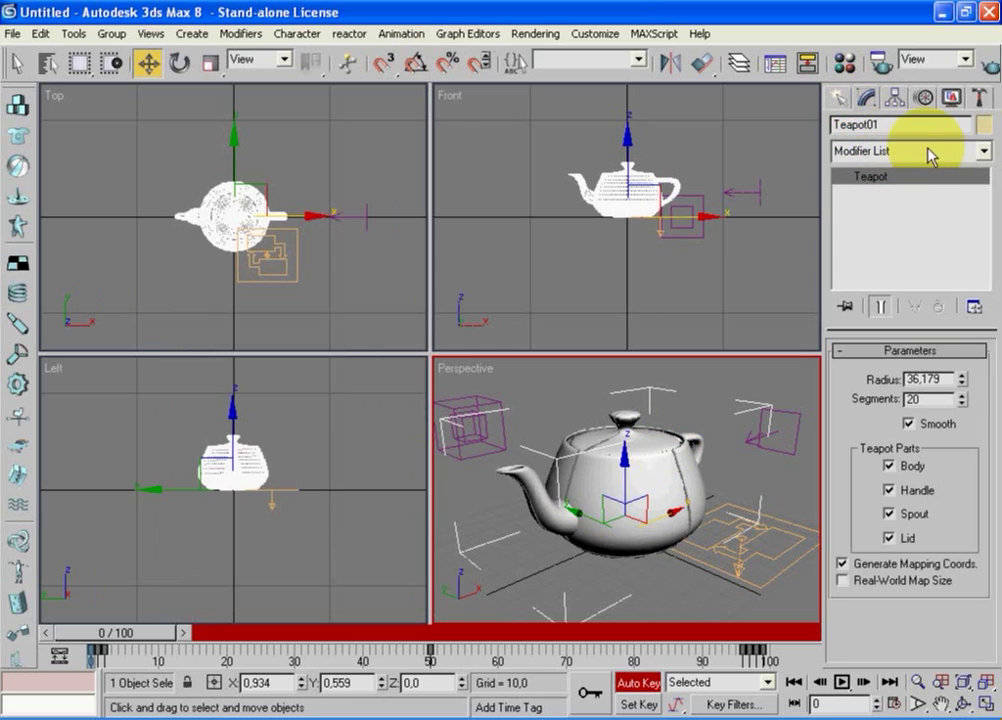
{"action": "left_click", "coordinate": [984, 151]}
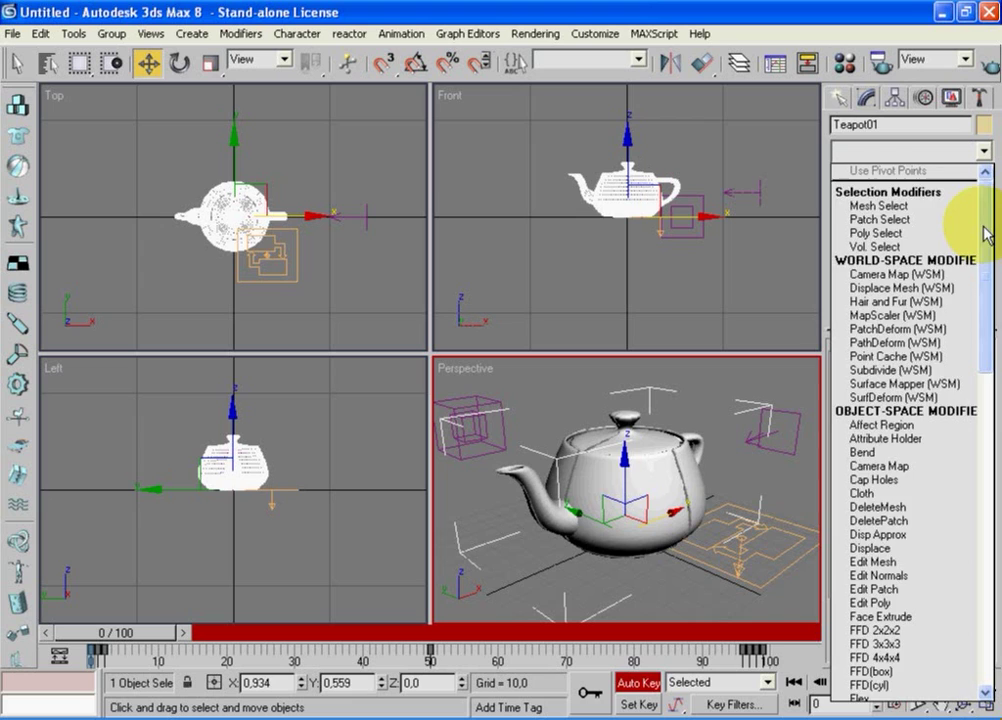
{"action": "left_click_drag", "start_coordinate": [987, 233], "coordinate": [962, 653]}
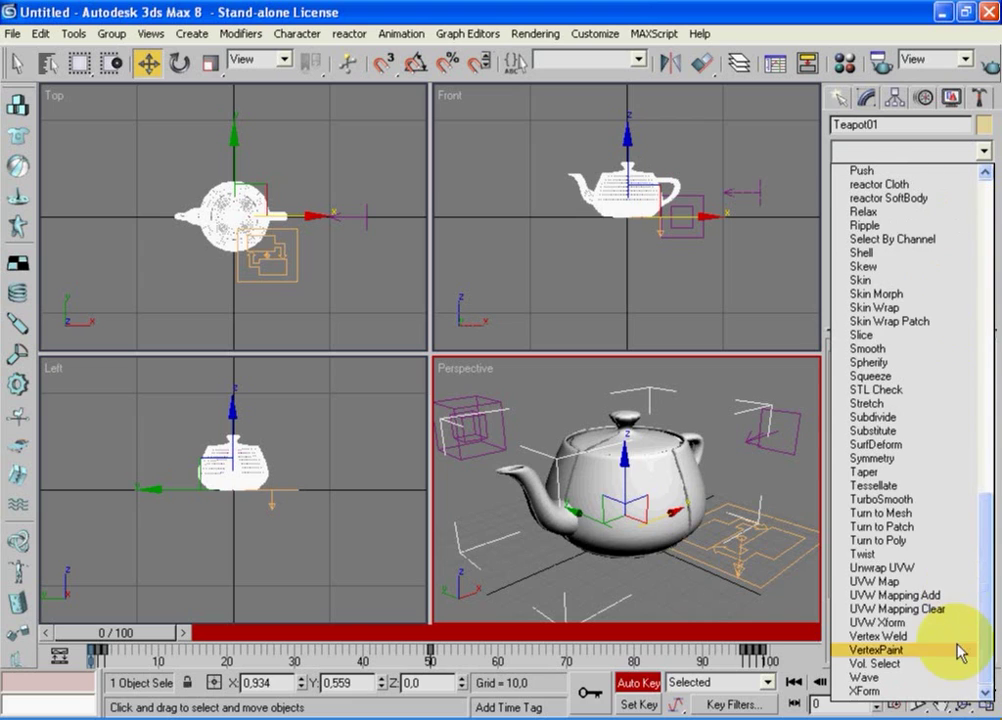
{"action": "left_click", "coordinate": [891, 583]}
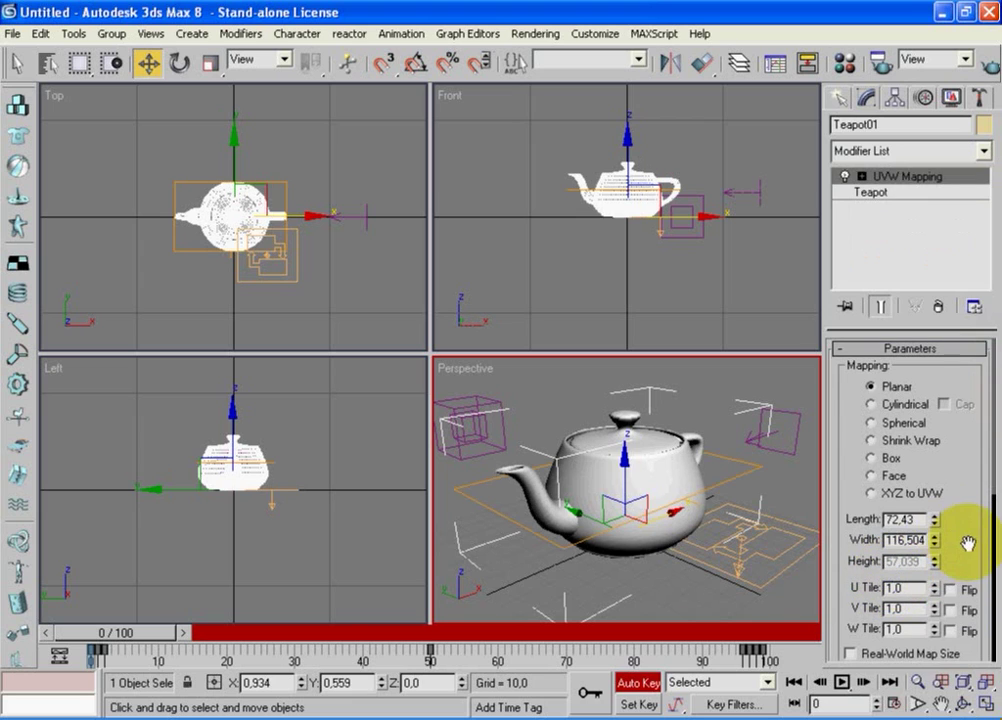
{"action": "left_click_drag", "start_coordinate": [967, 543], "coordinate": [968, 291]}
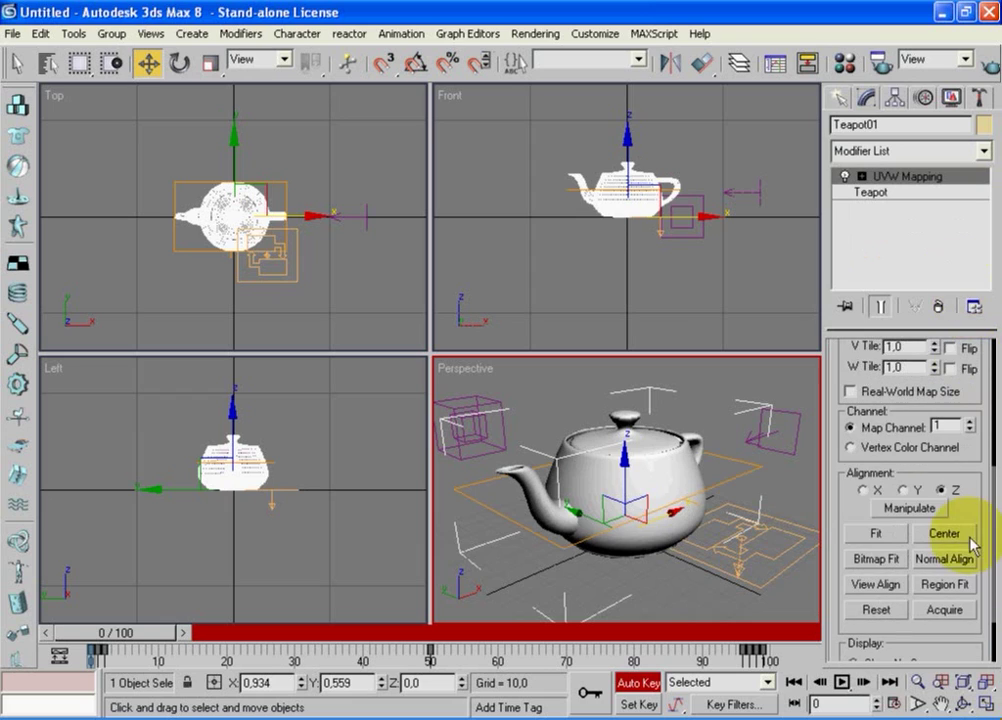
{"action": "left_click_drag", "start_coordinate": [964, 497], "coordinate": [966, 486]}
{"action": "left_click", "coordinate": [903, 476]}
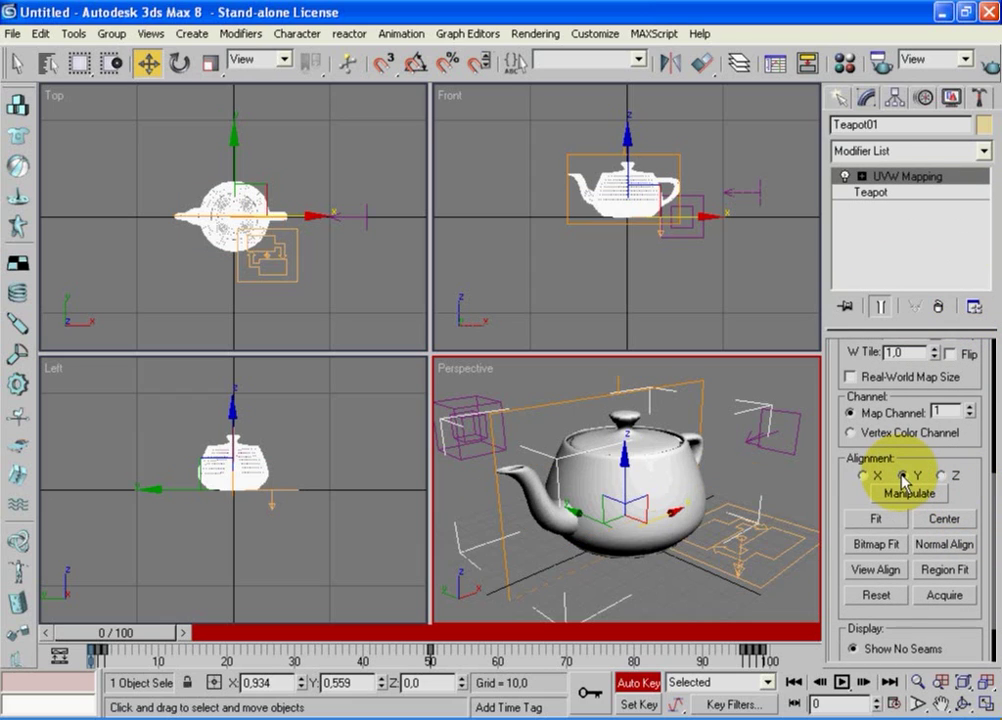
{"action": "left_click", "coordinate": [884, 521]}
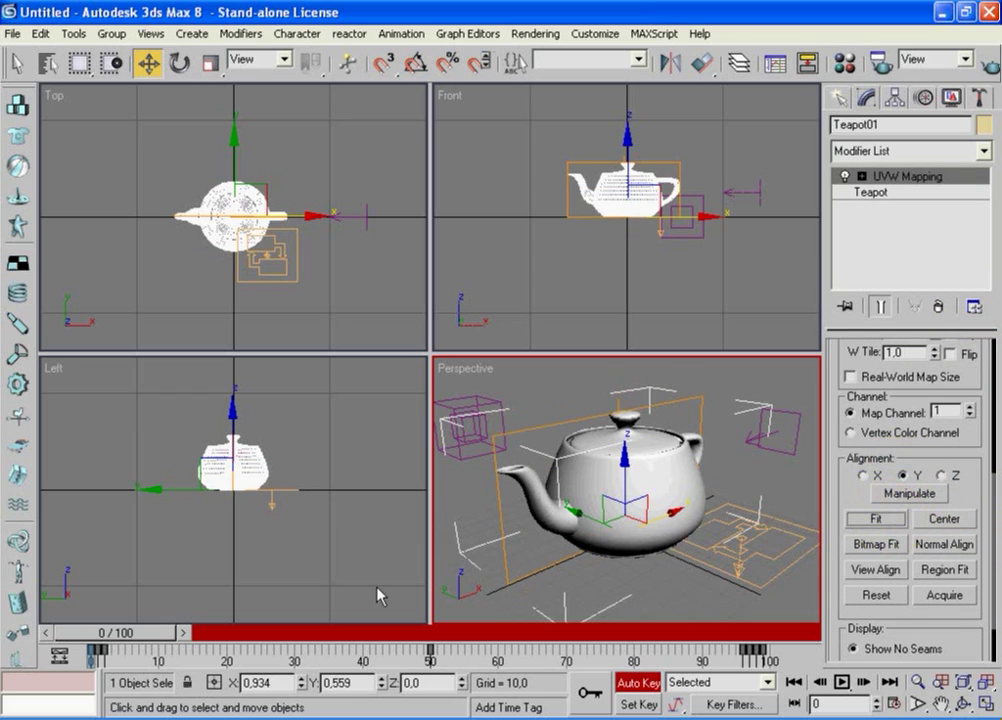
{"action": "left_click_drag", "start_coordinate": [167, 636], "coordinate": [438, 636]}
- Quick Render the Perspective viewport at frame 46
{"action": "key", "text": "w"}
{"action": "left_click", "coordinate": [989, 68]}
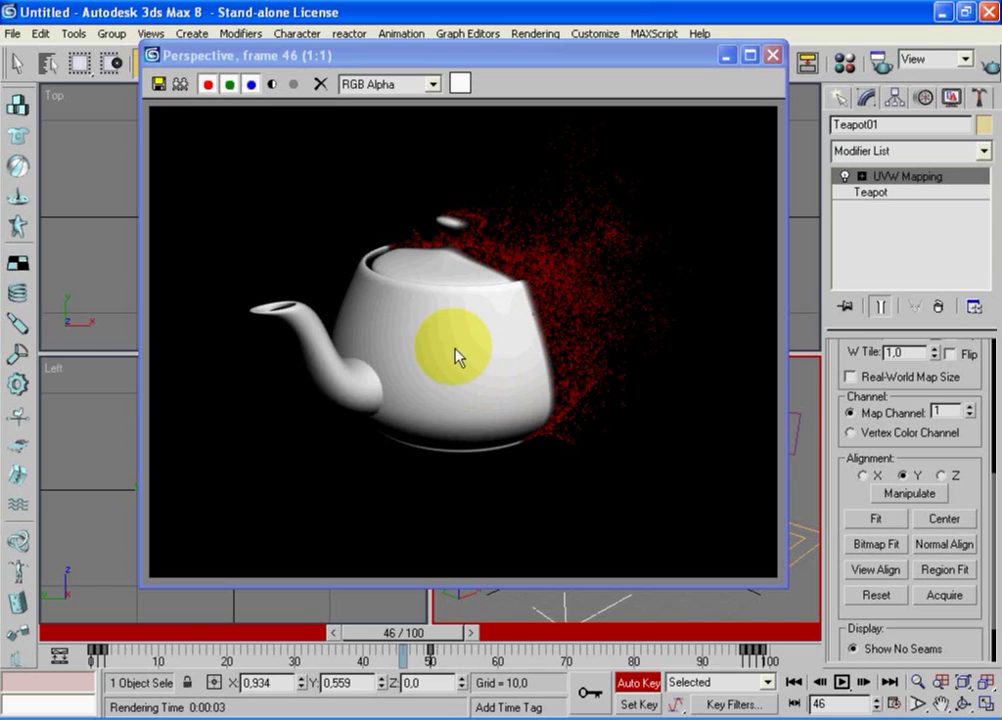
- Close the render window, turn off Auto Key and move the time slider to frame 43
{"action": "left_click", "coordinate": [774, 56]}
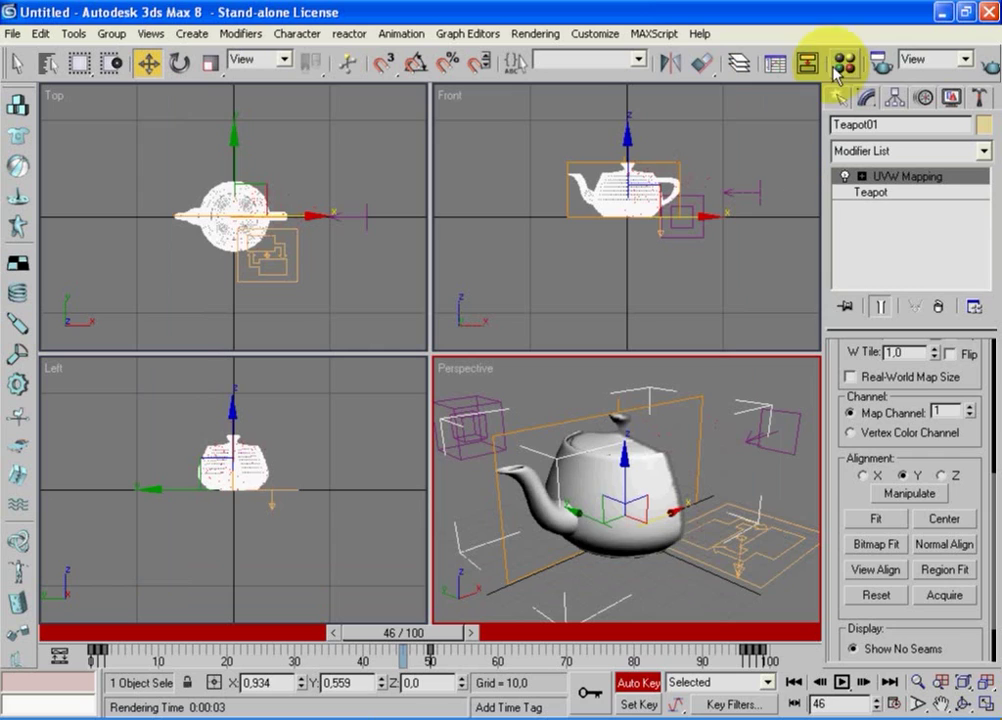
{"action": "left_click", "coordinate": [638, 684]}
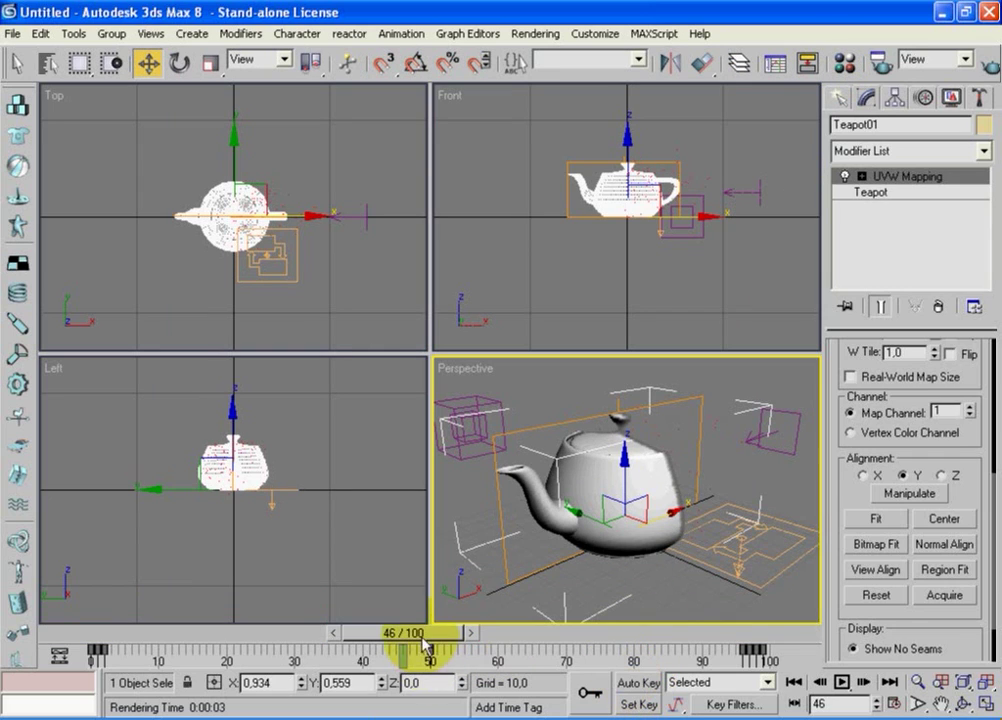
{"action": "left_click_drag", "start_coordinate": [404, 632], "coordinate": [383, 632]}
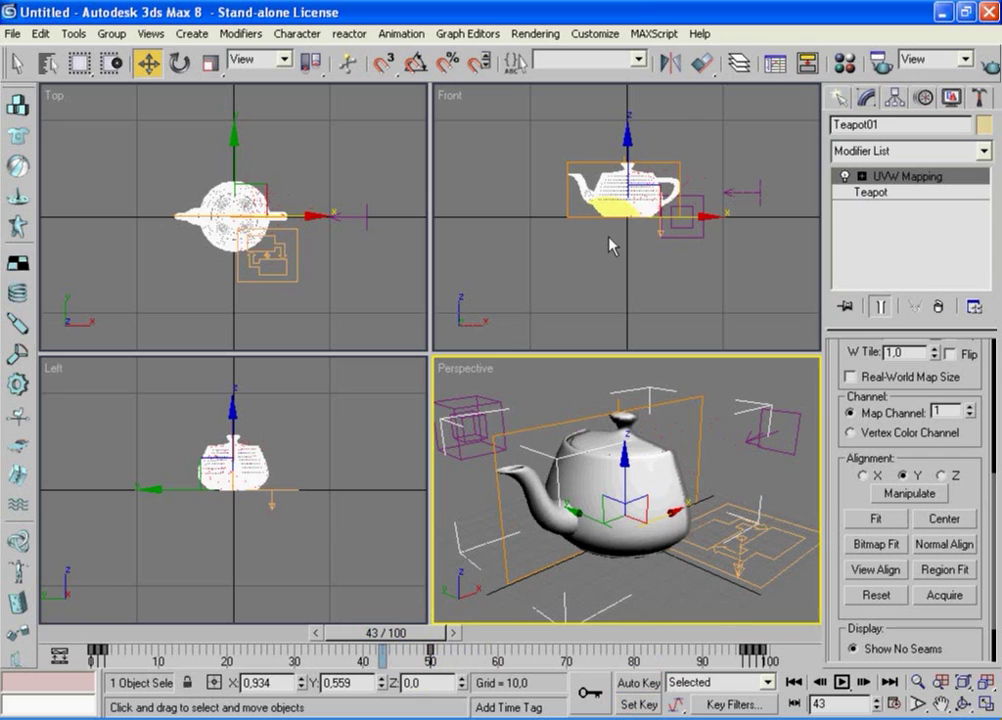
- Replace the 01 - Default diffuse Gradient Ramp map with NONE so the teapot shows solid red
{"action": "left_click", "coordinate": [845, 62]}
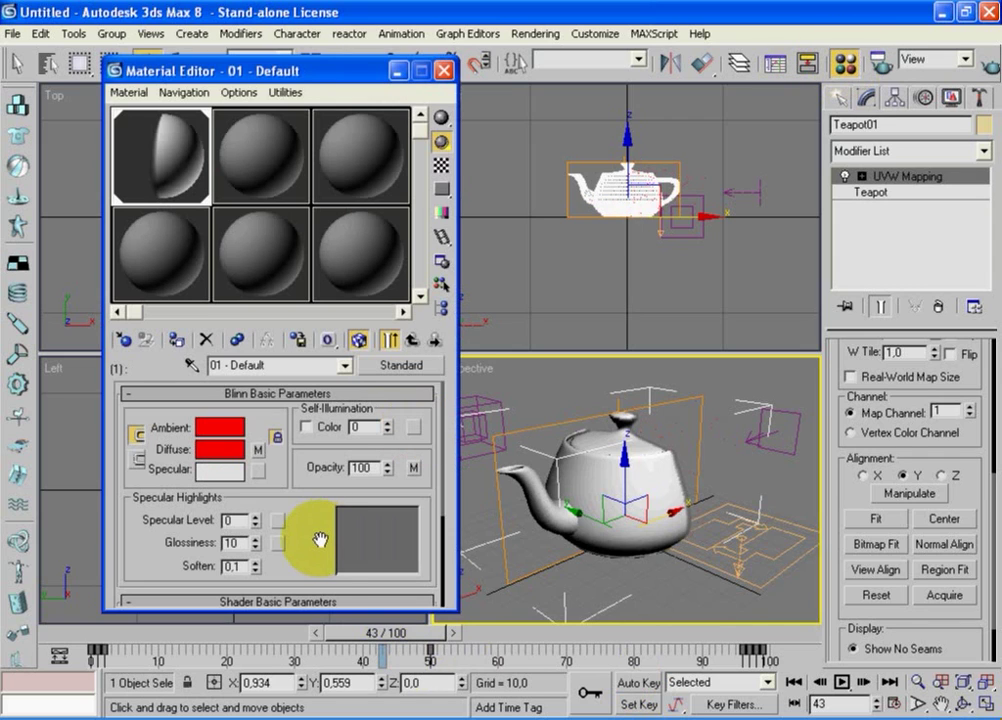
{"action": "left_click", "coordinate": [413, 342]}
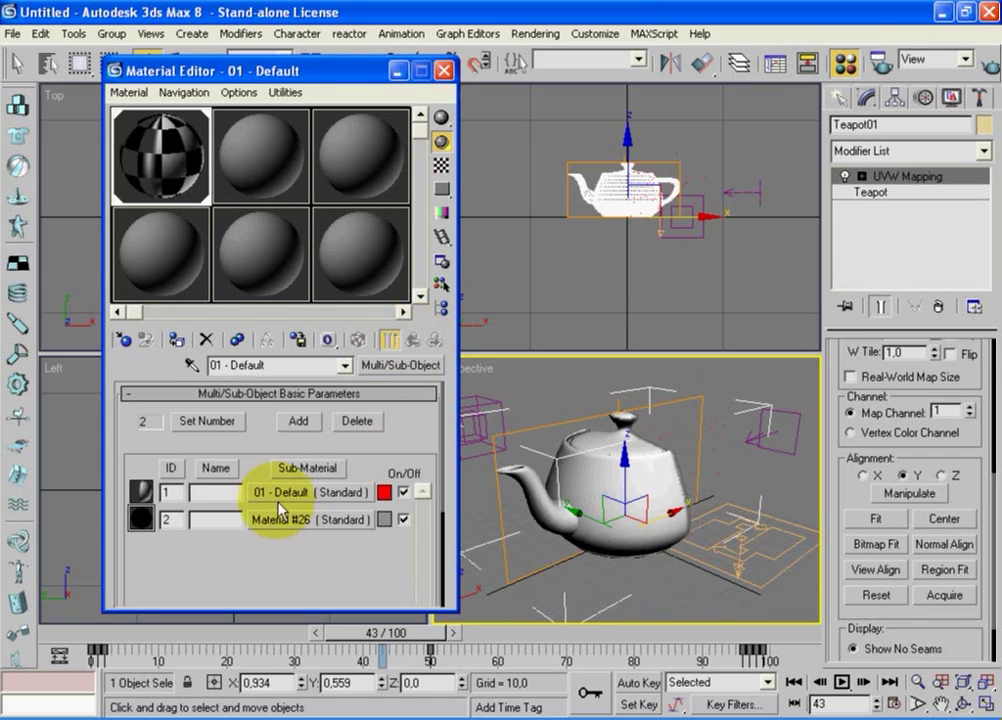
{"action": "left_click", "coordinate": [313, 492]}
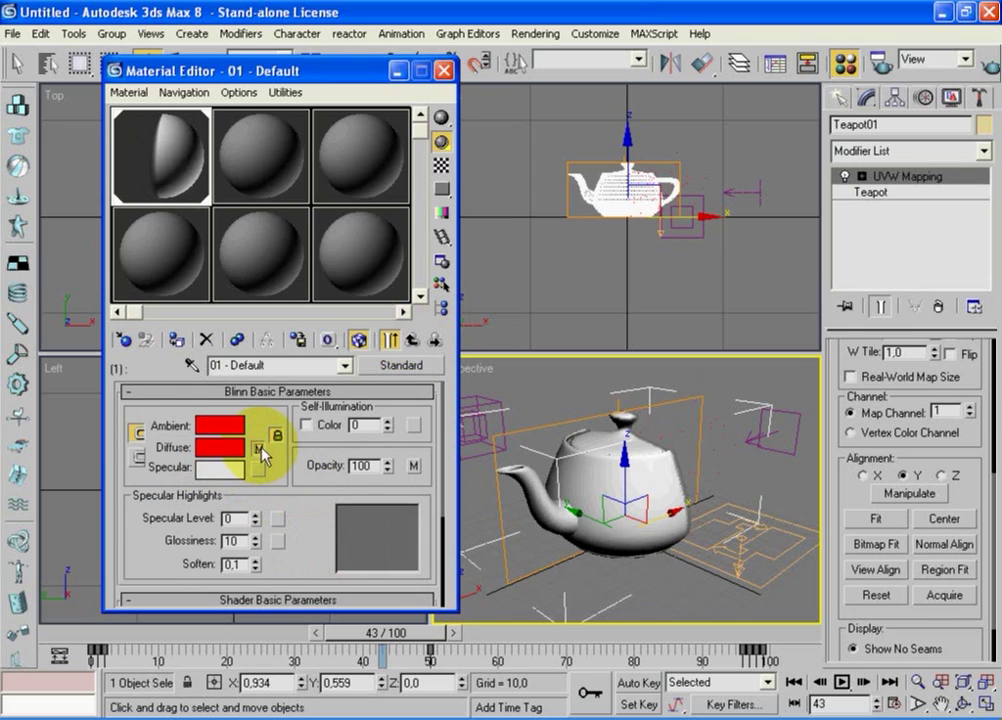
{"action": "left_click", "coordinate": [259, 449]}
{"action": "left_click_drag", "start_coordinate": [264, 517], "coordinate": [289, 593]}
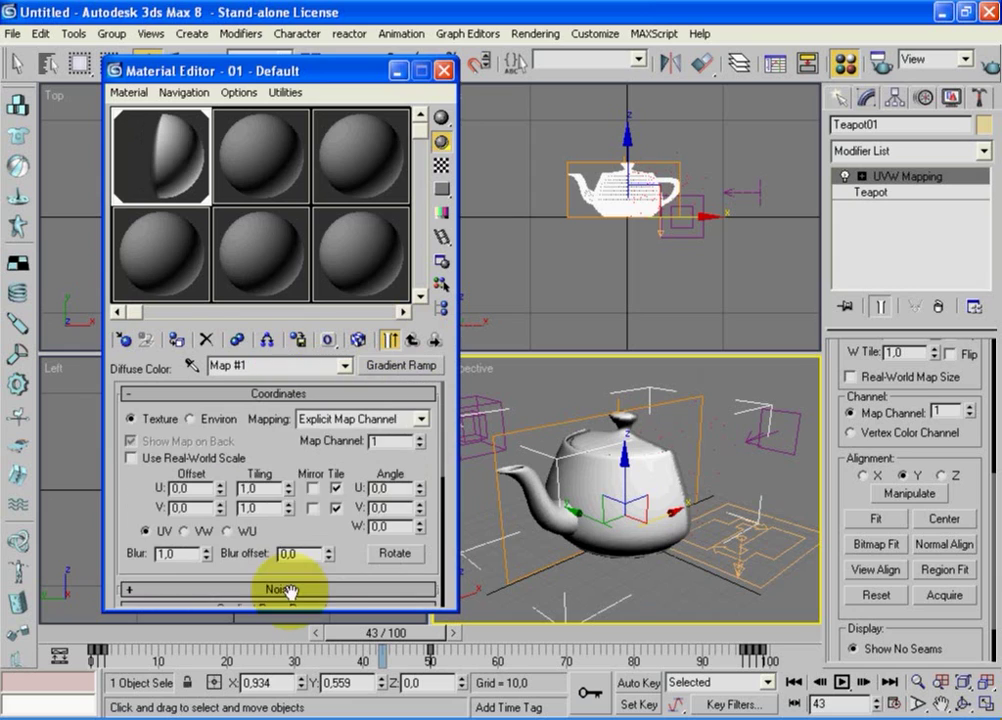
{"action": "left_click", "coordinate": [405, 366]}
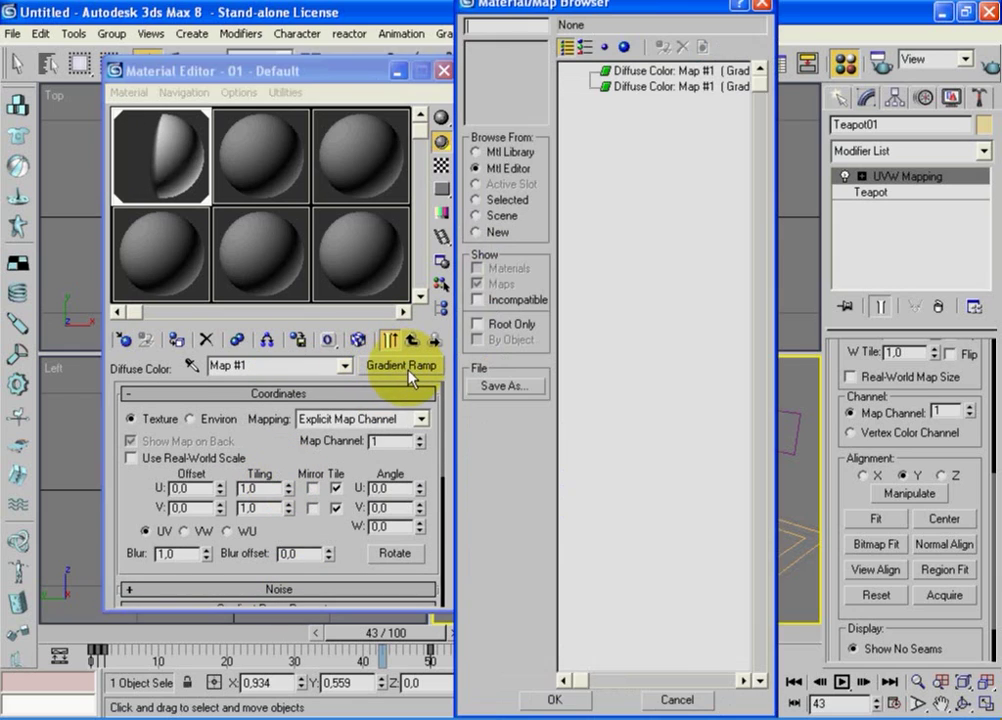
{"action": "left_click", "coordinate": [476, 234]}
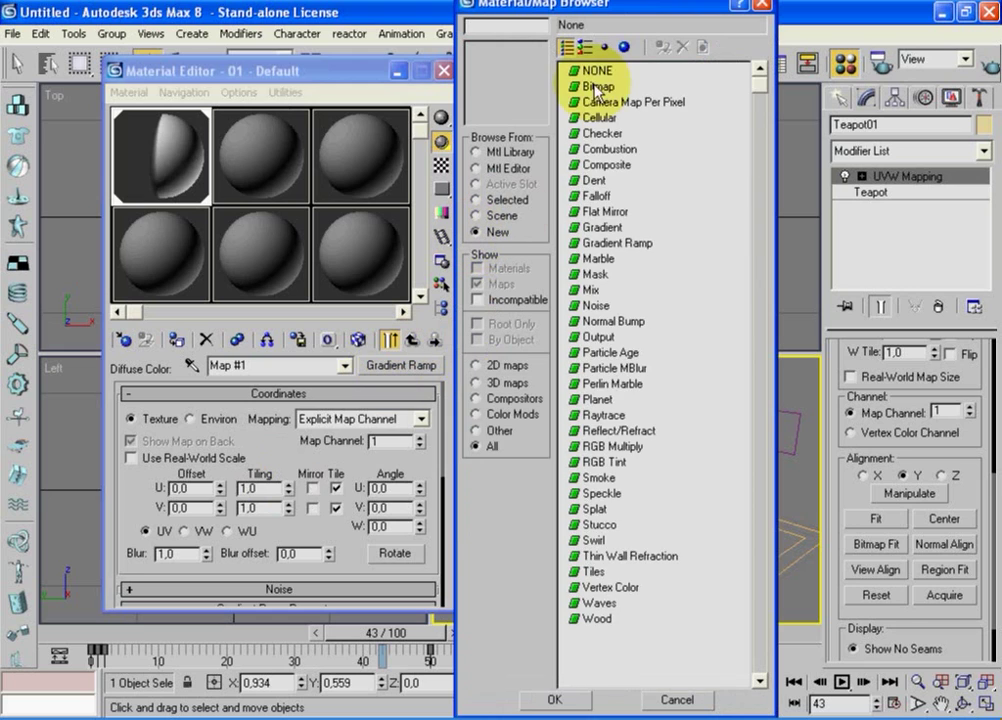
{"action": "double_click", "coordinate": [586, 74]}
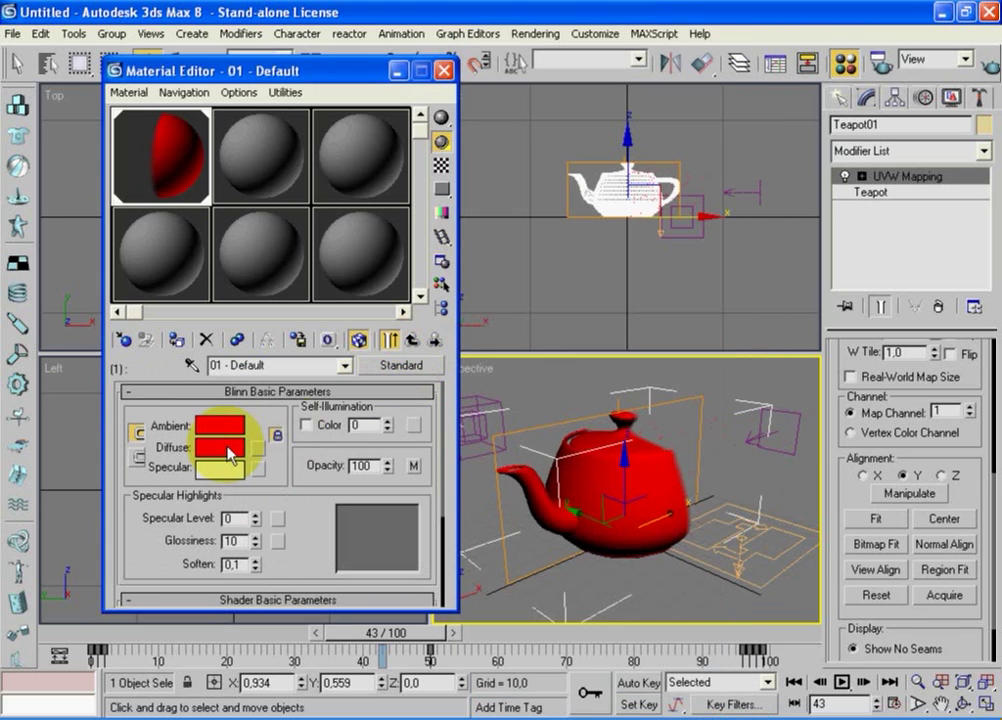
{"action": "left_click", "coordinate": [228, 452]}
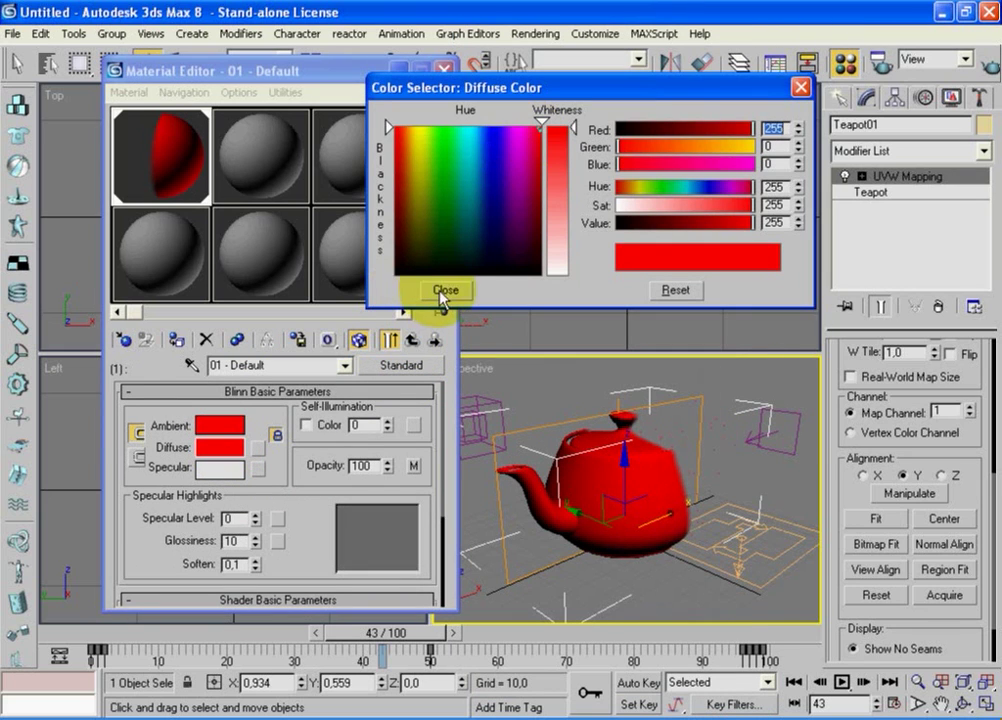
{"action": "left_click", "coordinate": [443, 291]}
- Quick Render frame 43, then close the render window and the Material Editor
{"action": "left_click", "coordinate": [988, 66]}
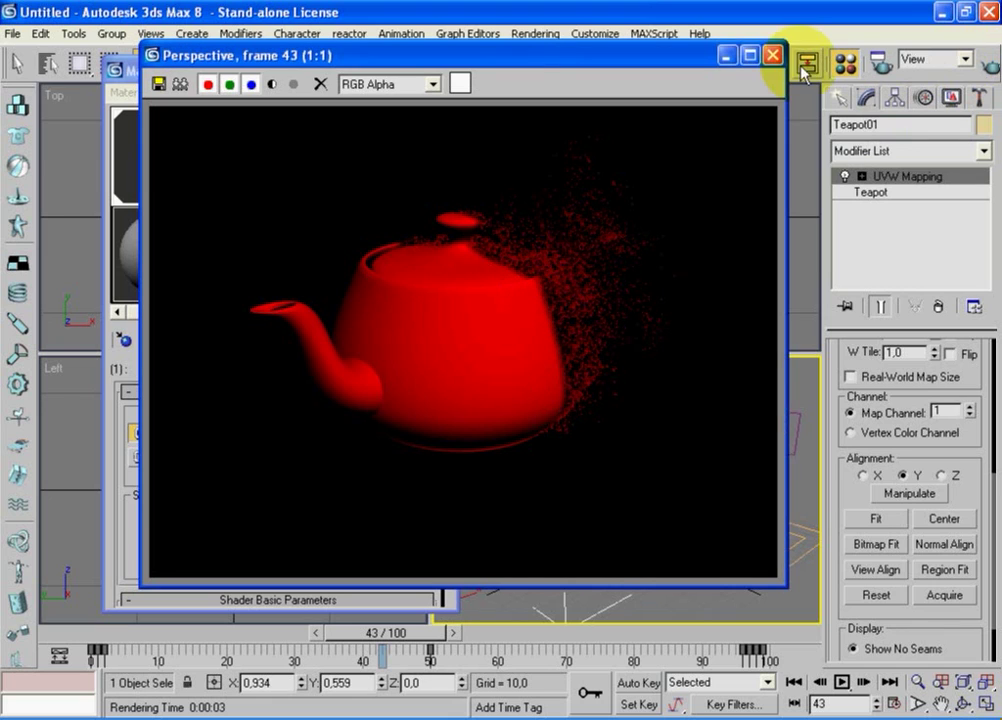
{"action": "left_click", "coordinate": [772, 55]}
{"action": "left_click", "coordinate": [443, 70]}
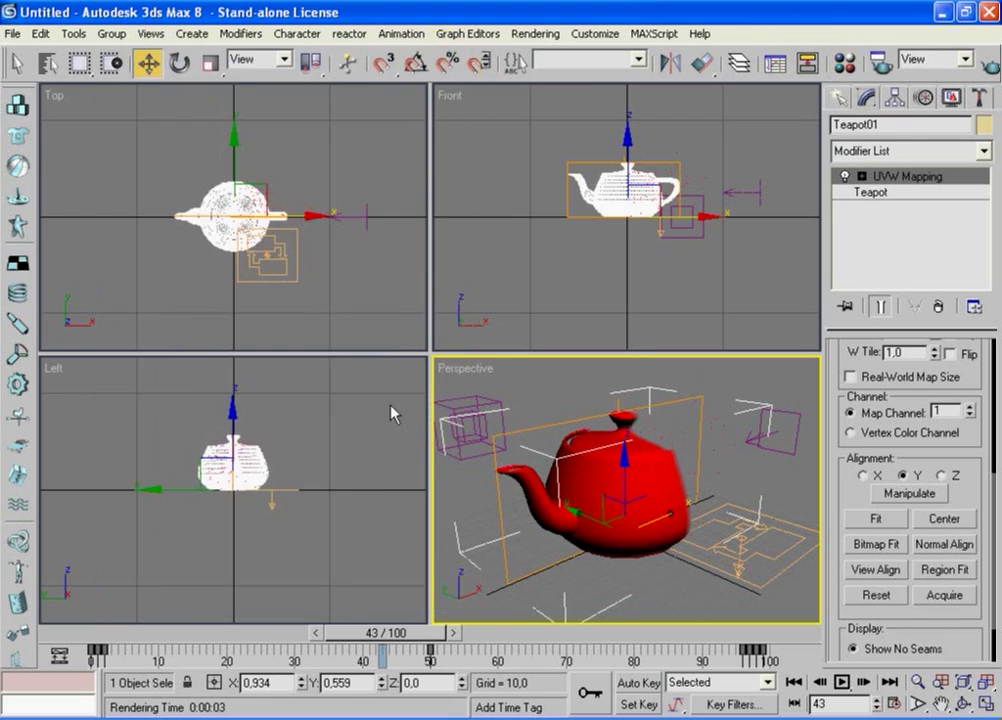
- Render frame 62 to check the dissolve, close it, and scrub the slider back
{"action": "left_click_drag", "start_coordinate": [405, 633], "coordinate": [512, 640]}
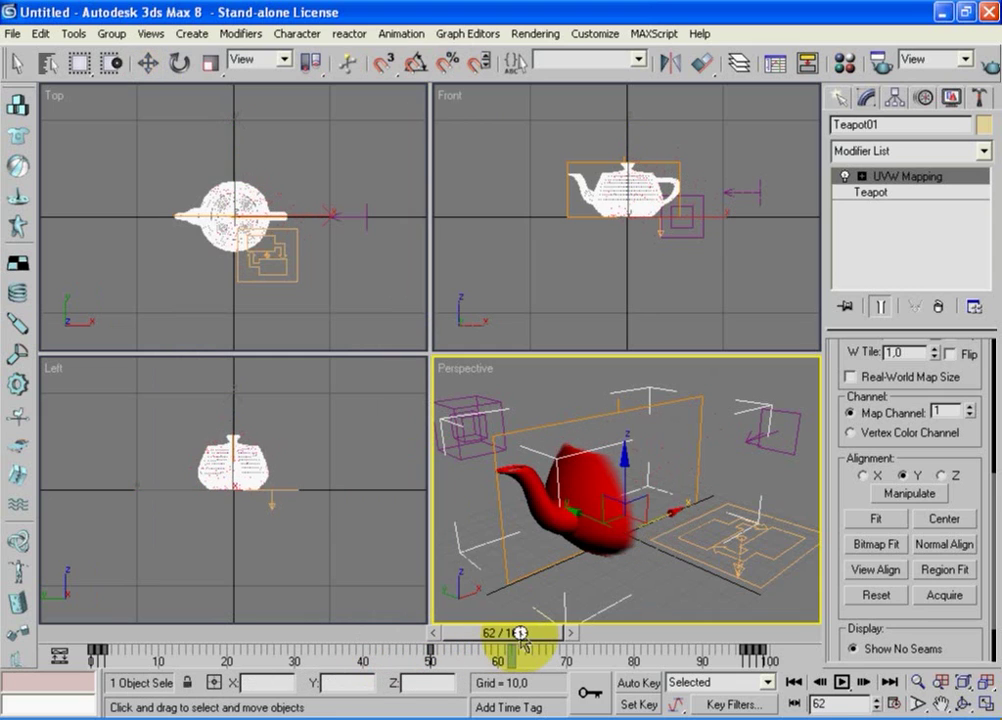
{"action": "left_click", "coordinate": [990, 58]}
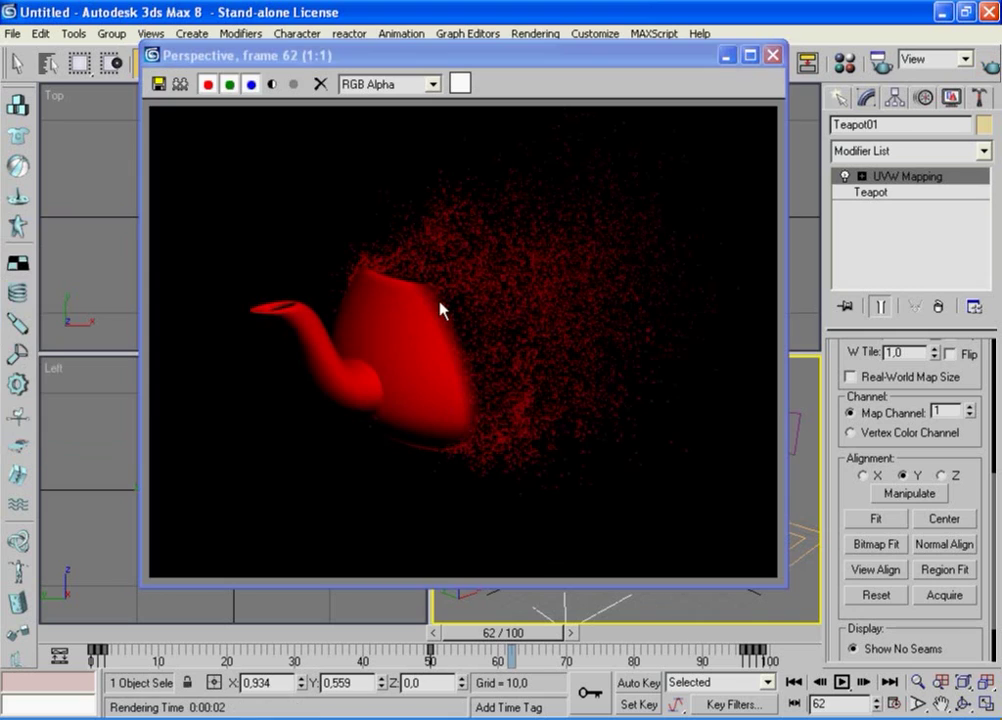
{"action": "left_click", "coordinate": [774, 56]}
{"action": "left_click_drag", "start_coordinate": [499, 633], "coordinate": [358, 636]}
{"action": "key", "text": "w"}
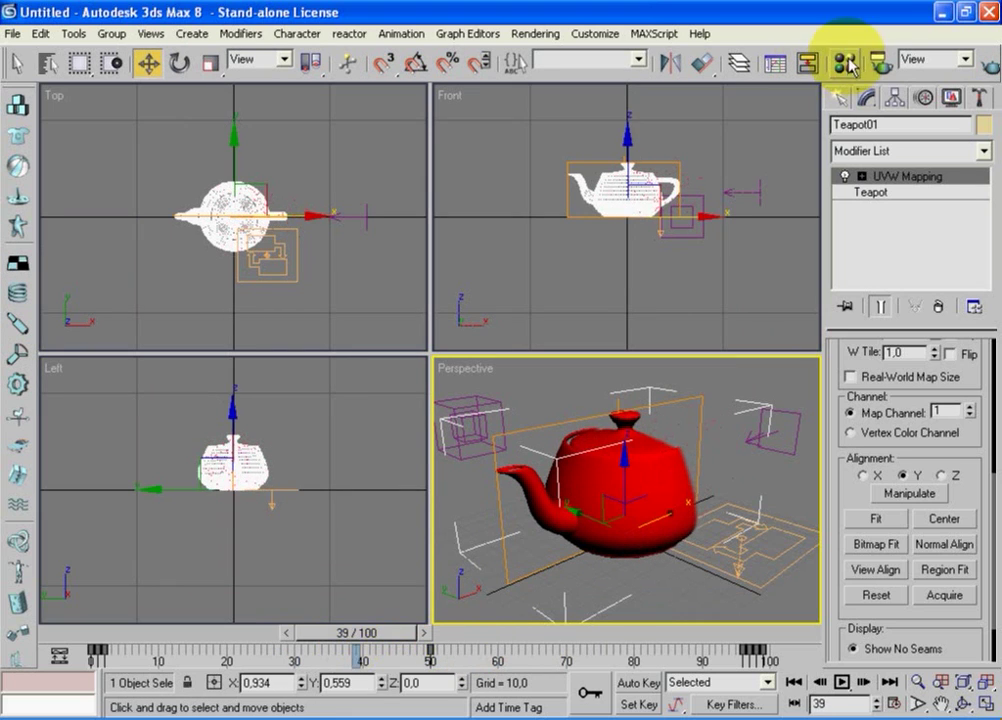
- Give the opacity Gradient Ramp Fractal noise with amount 0,04, size 0,4 and phase 0,4
{"action": "left_click", "coordinate": [846, 64]}
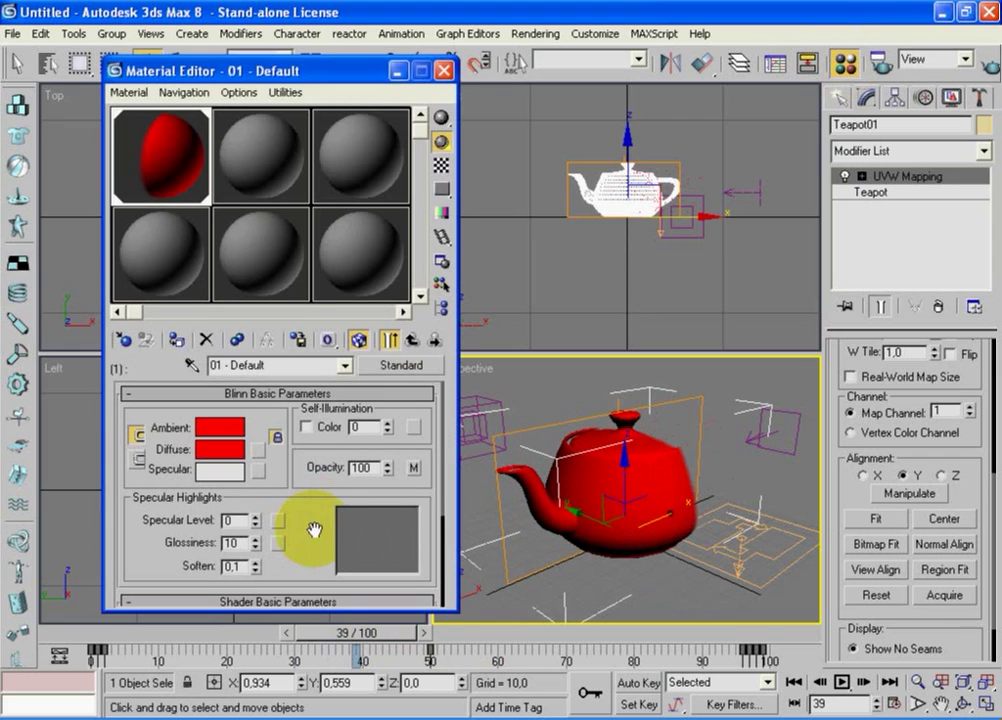
{"action": "left_click", "coordinate": [413, 468]}
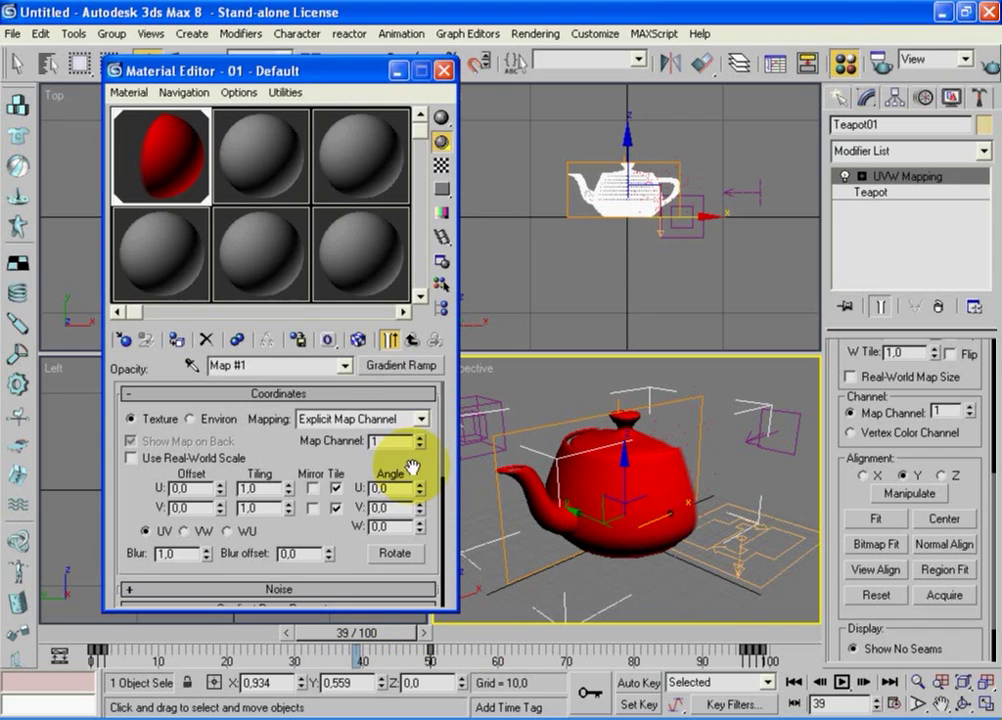
{"action": "left_click_drag", "start_coordinate": [338, 531], "coordinate": [331, 217]}
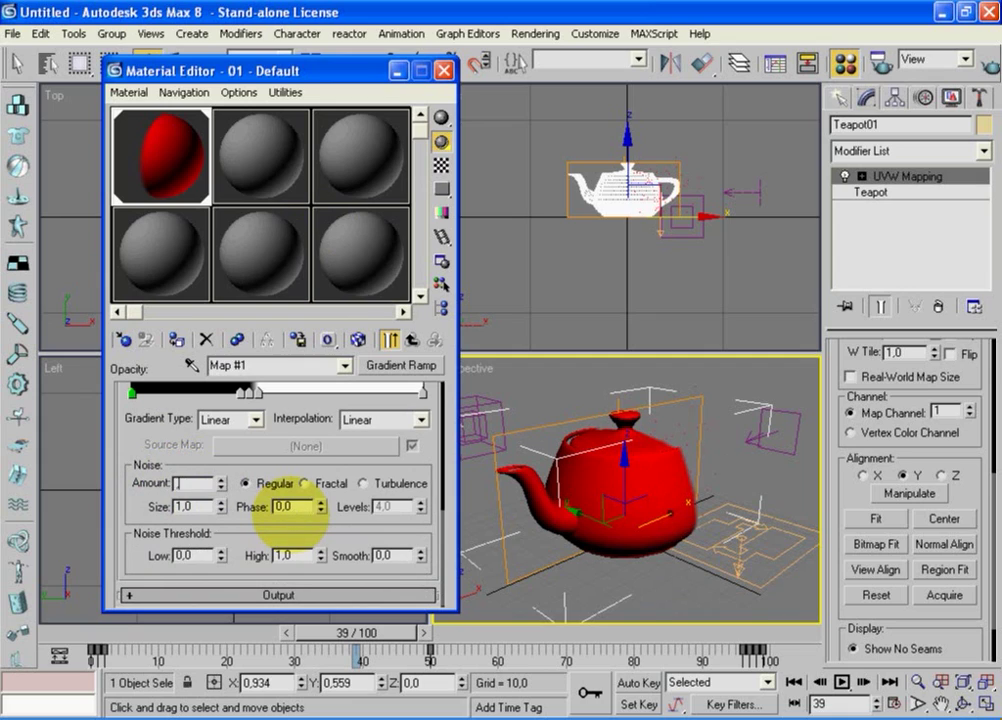
{"action": "type", "text": "04"}
{"action": "key", "text": "Return"}
{"action": "key", "text": "Tab"}
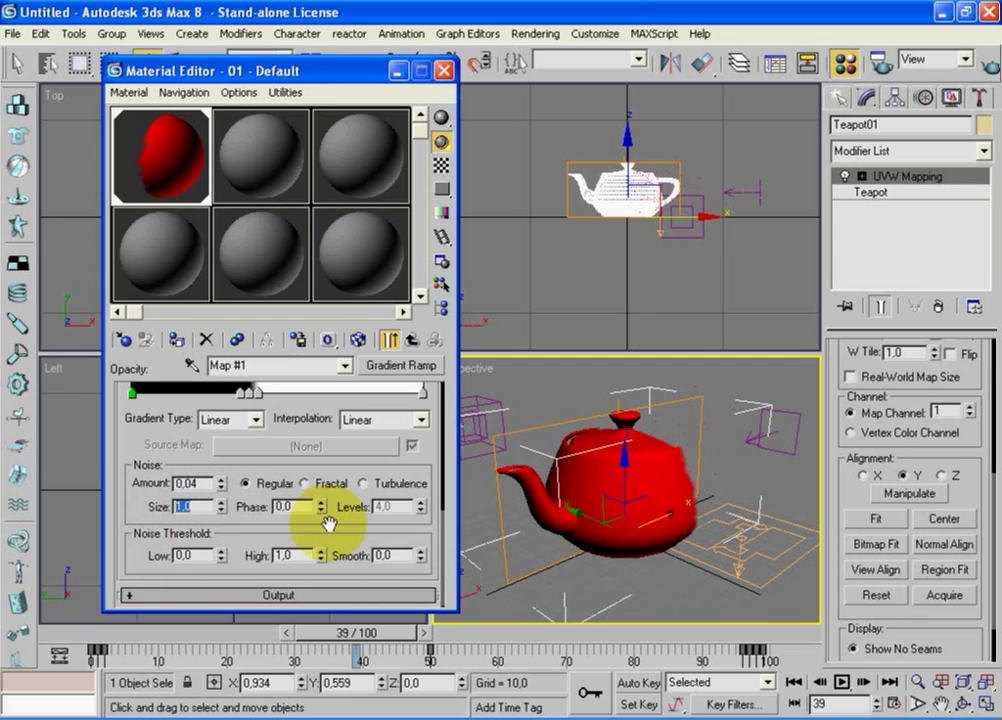
{"action": "type", "text": ",4"}
{"action": "key", "text": "Tab"}
{"action": "left_click", "coordinate": [335, 485]}
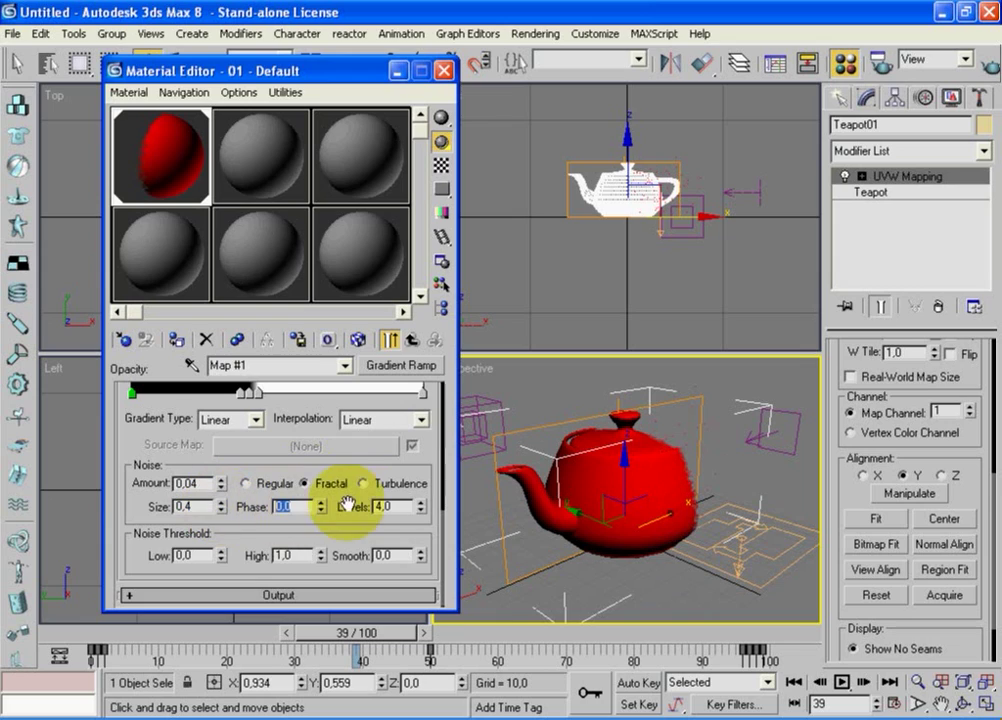
{"action": "type", "text": "1"}
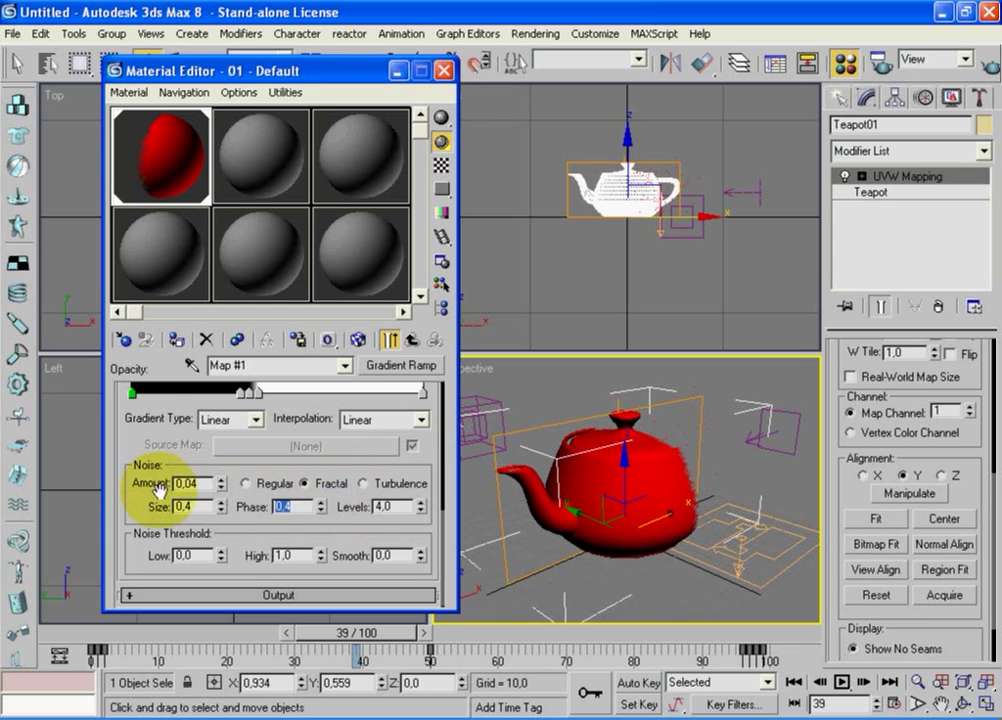
{"action": "mouse_move", "coordinate": [262, 535]}
{"action": "left_mouse_down"}
{"action": "mouse_move", "coordinate": [262, 577]}
{"action": "mouse_move", "coordinate": [268, 537]}
{"action": "left_mouse_up"}
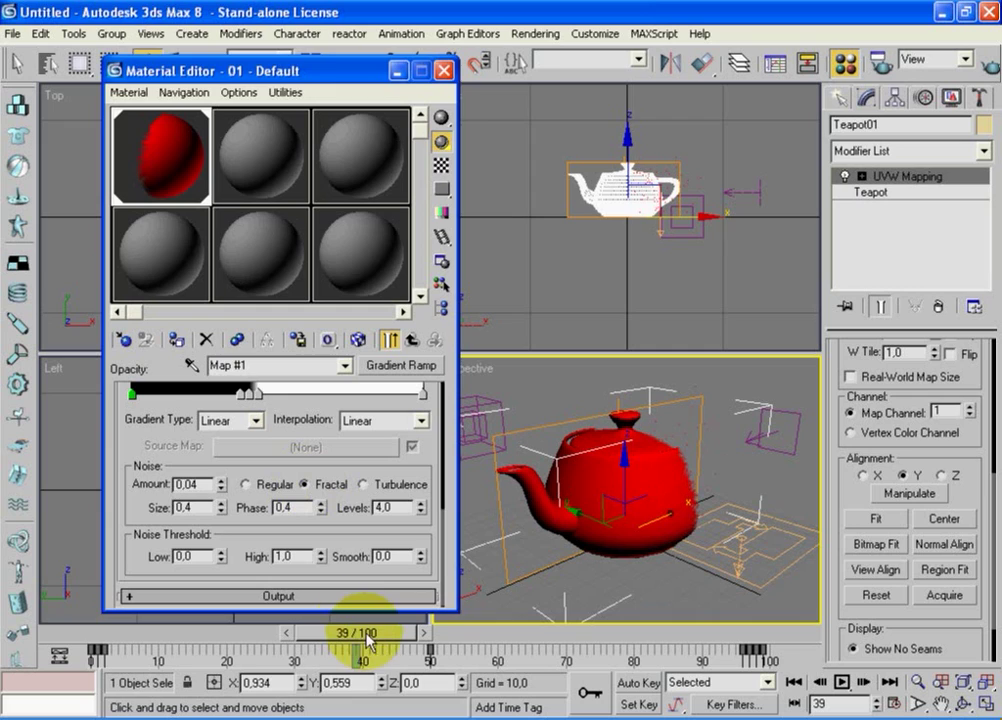
- Quick Render frames 45 and 65, closing each render window afterwards
{"action": "left_click_drag", "start_coordinate": [369, 633], "coordinate": [408, 636]}
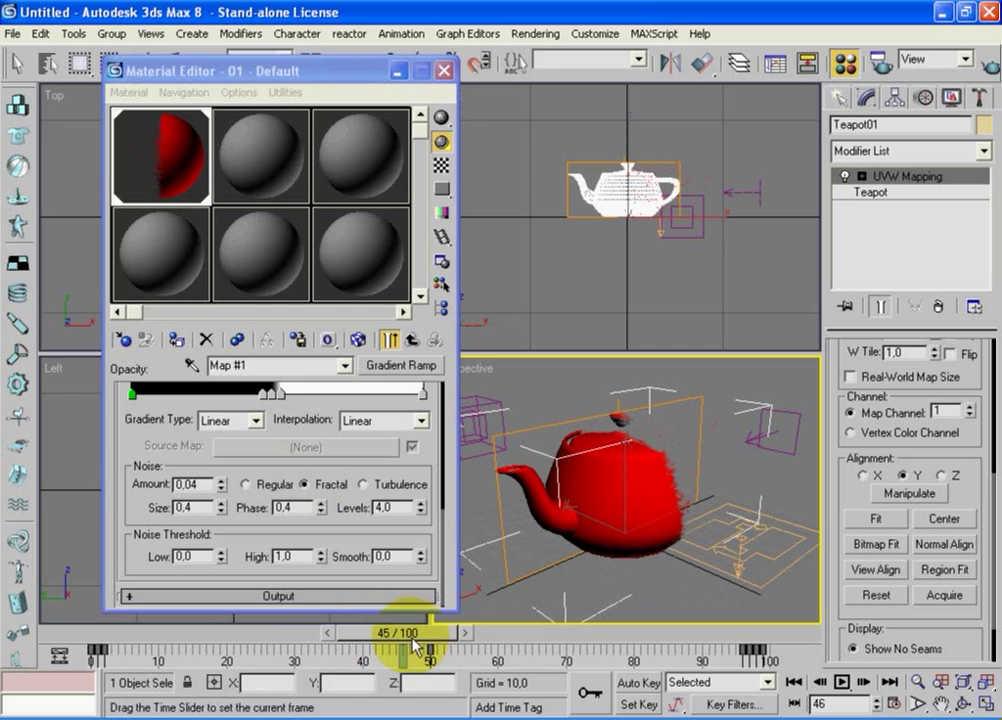
{"action": "key", "text": "w"}
{"action": "left_click", "coordinate": [991, 67]}
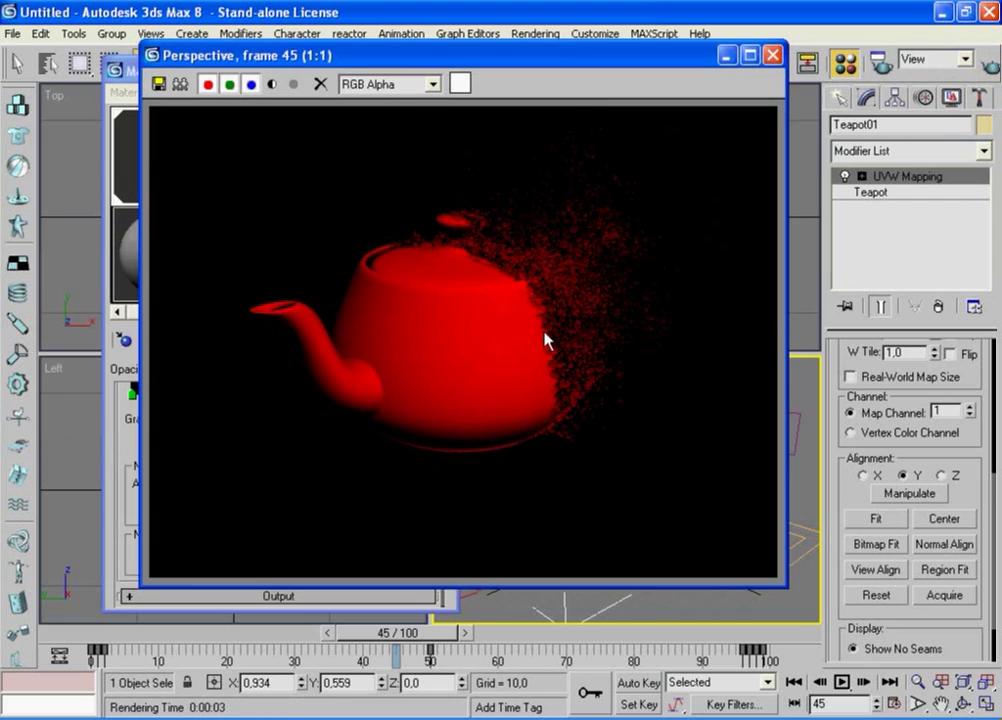
{"action": "left_click", "coordinate": [772, 57]}
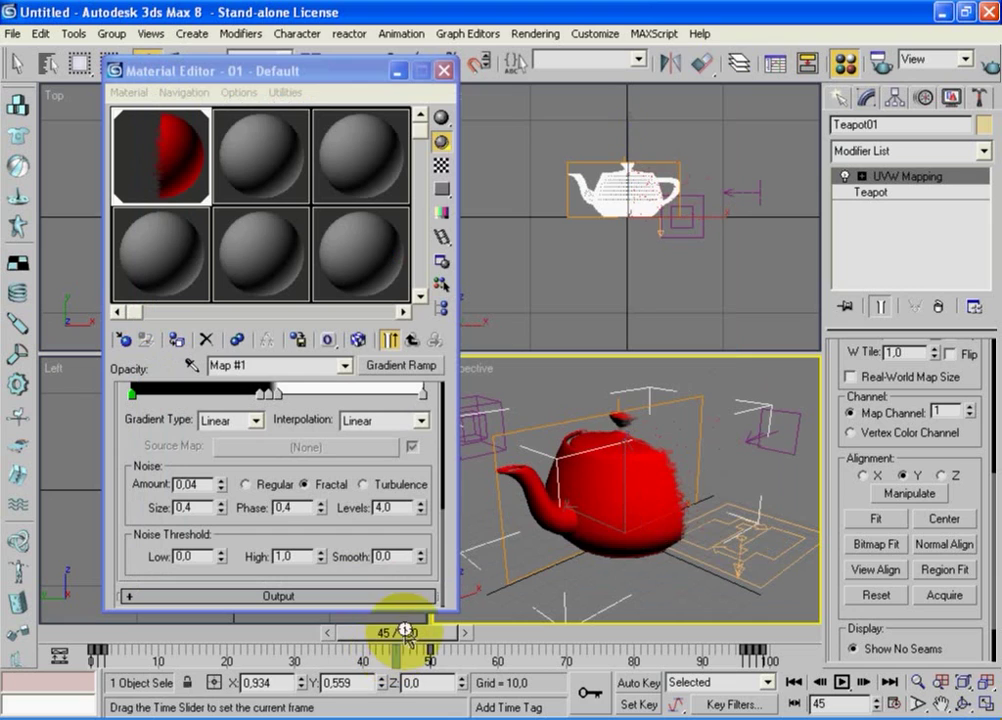
{"action": "left_click_drag", "start_coordinate": [405, 630], "coordinate": [511, 632]}
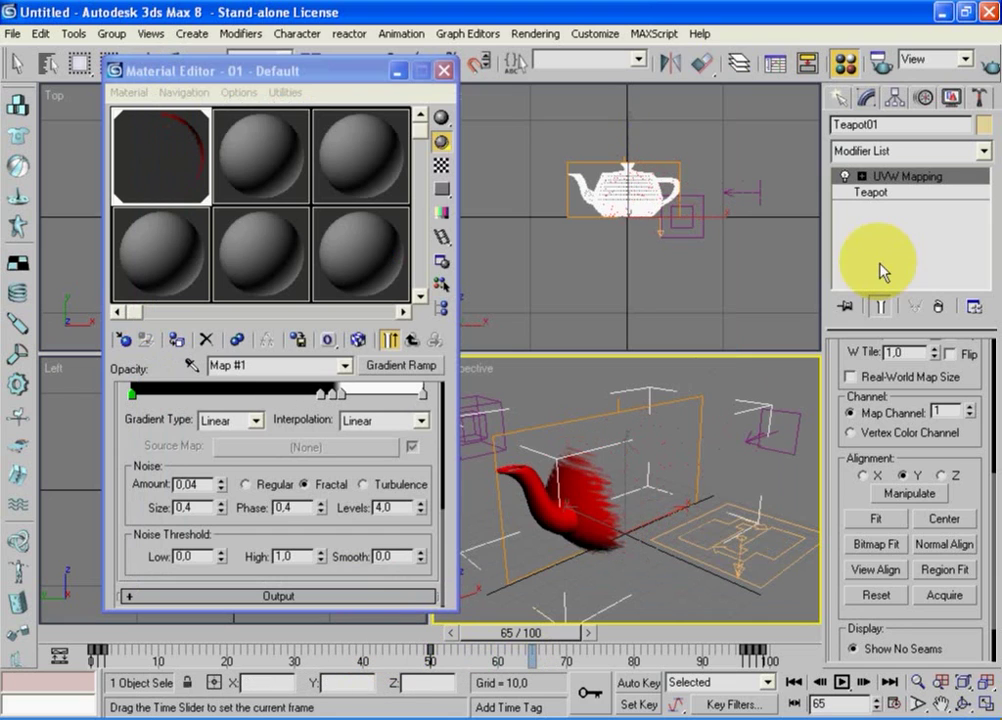
{"action": "left_click", "coordinate": [991, 66]}
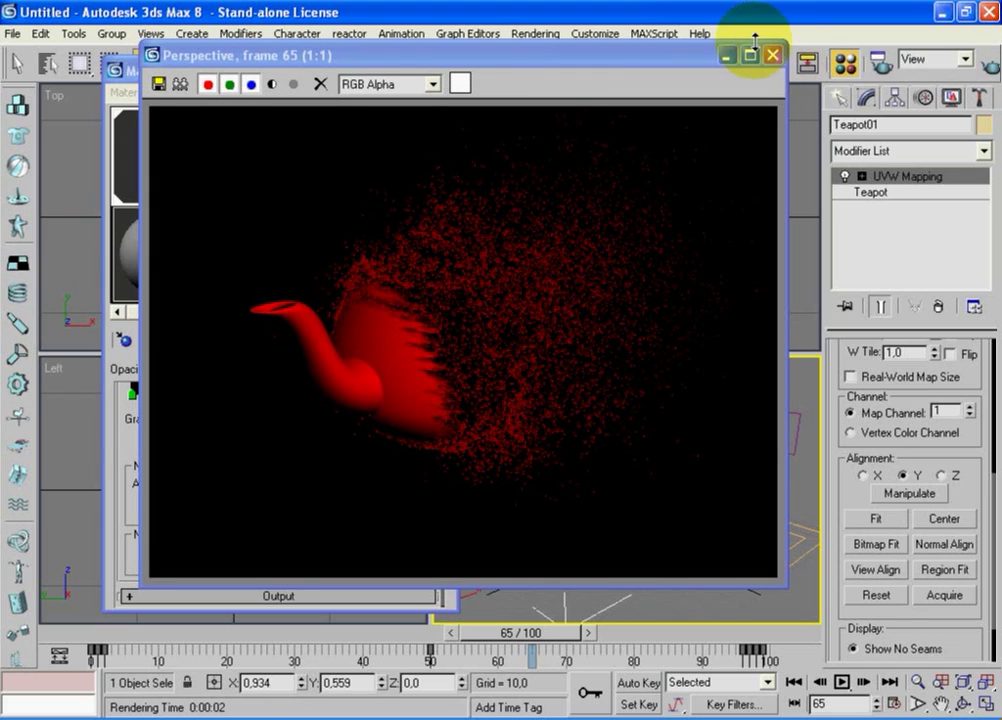
{"action": "left_click", "coordinate": [773, 55]}
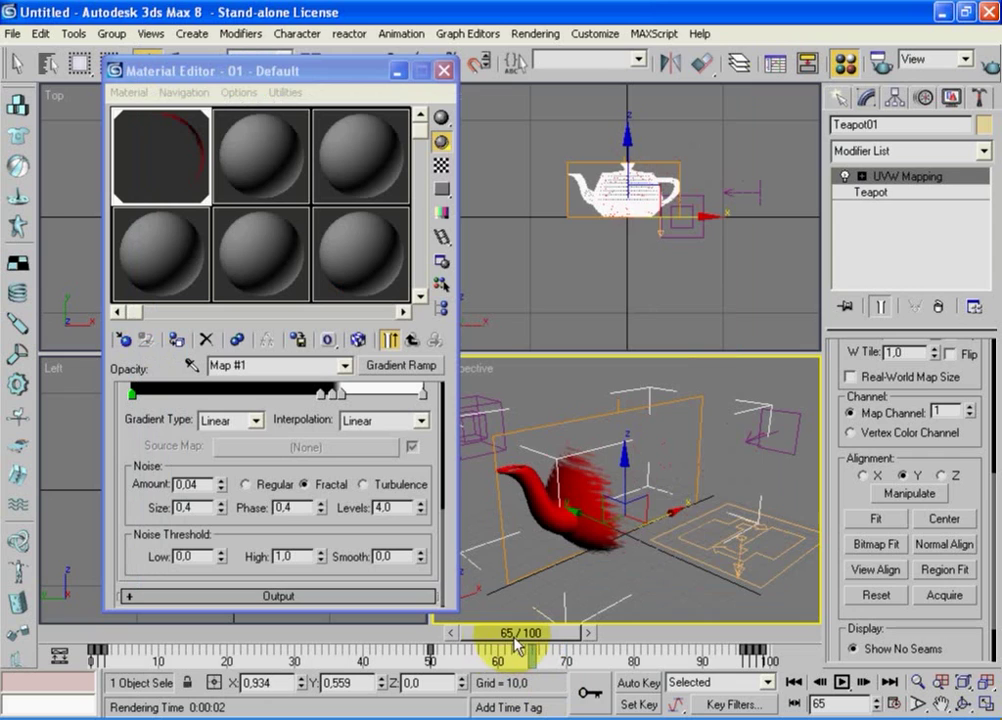
- Render the final frame 100, close it, and scrub back to mid-animation
{"action": "left_click_drag", "start_coordinate": [528, 652], "coordinate": [772, 652]}
{"action": "left_click_drag", "start_coordinate": [585, 655], "coordinate": [798, 662]}
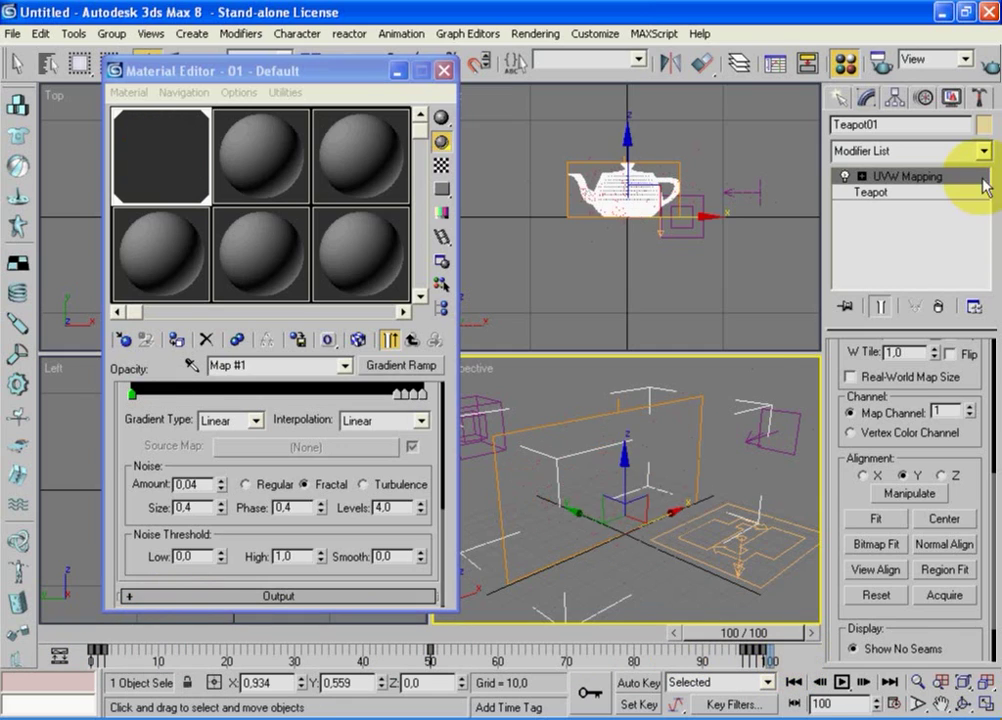
{"action": "left_click", "coordinate": [985, 60]}
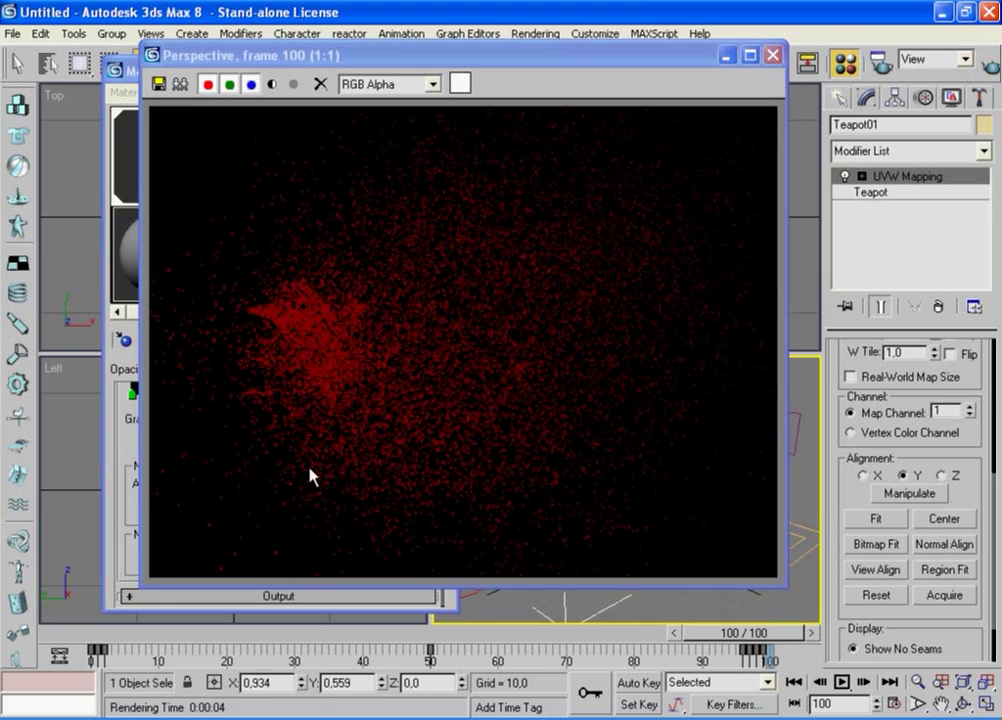
{"action": "left_click", "coordinate": [772, 55]}
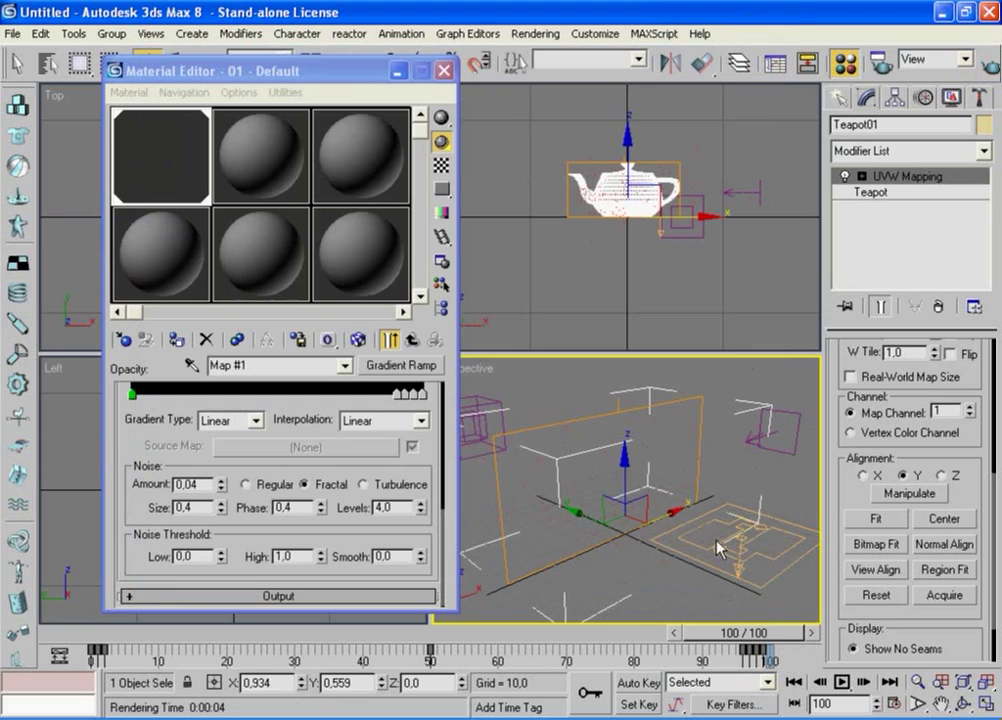
{"action": "left_click_drag", "start_coordinate": [737, 633], "coordinate": [497, 635]}
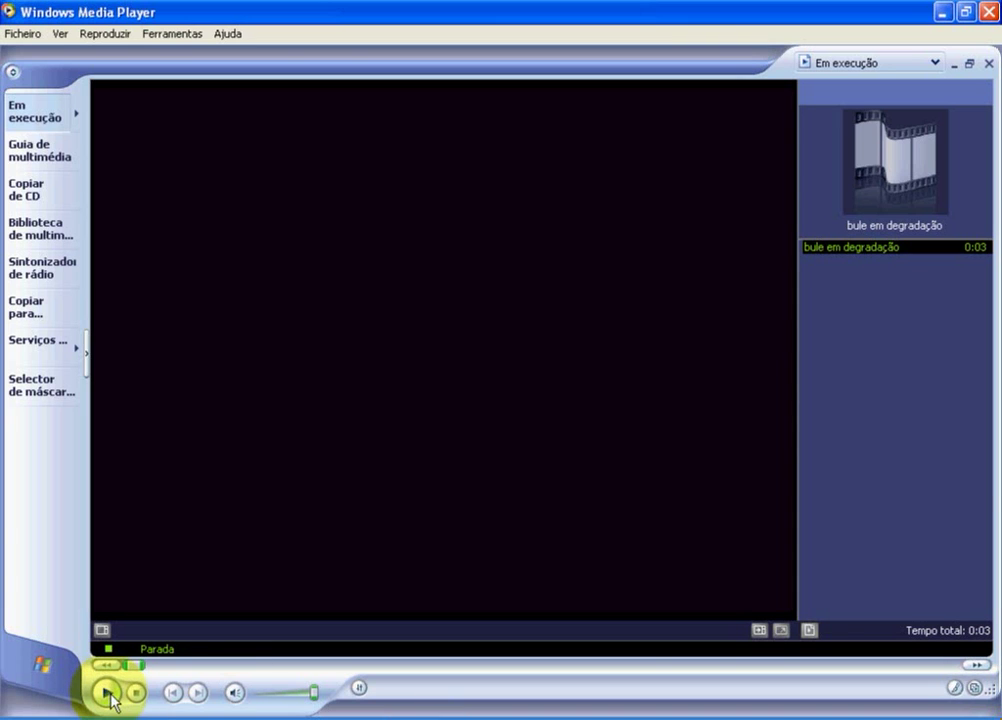
- Play the 'bule em degradação' teapot video in Windows Media Player
{"action": "left_click", "coordinate": [108, 692]}
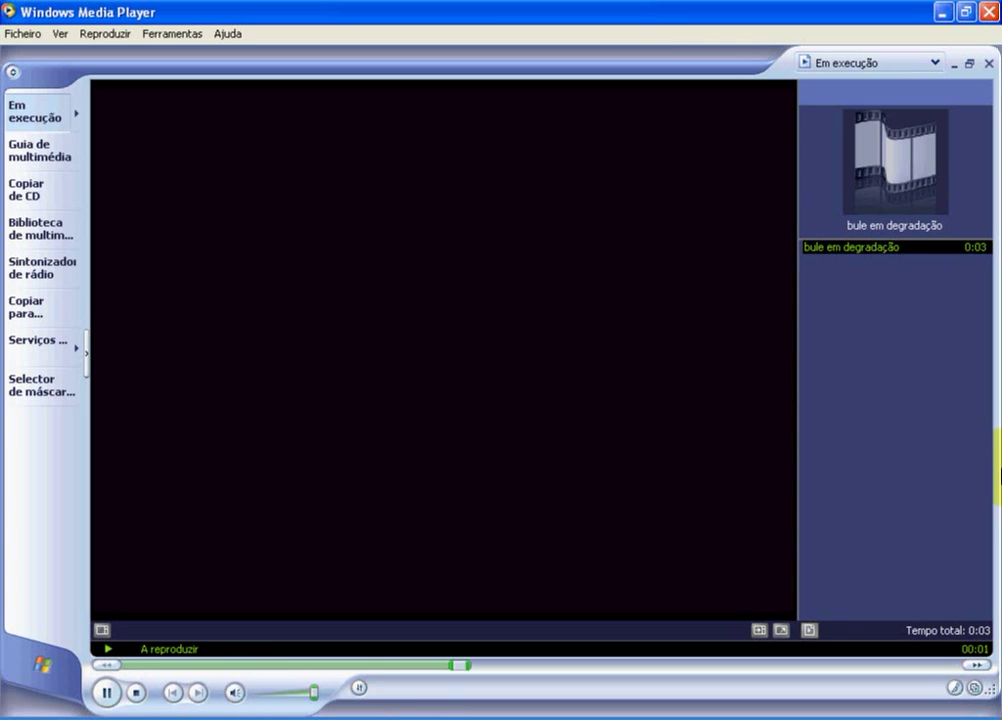